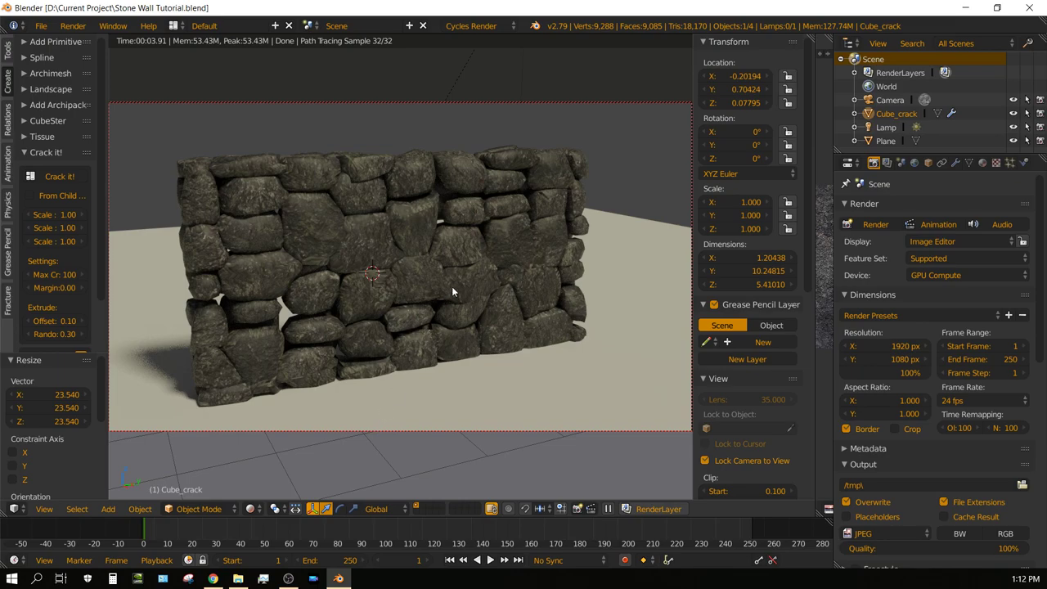
# Discard the stone wall file and load the fresh start-up scene with only a camera and lamp.
pyautogui.moveTo(452, 286); pyautogui.dragTo(451, 328, button='middle')
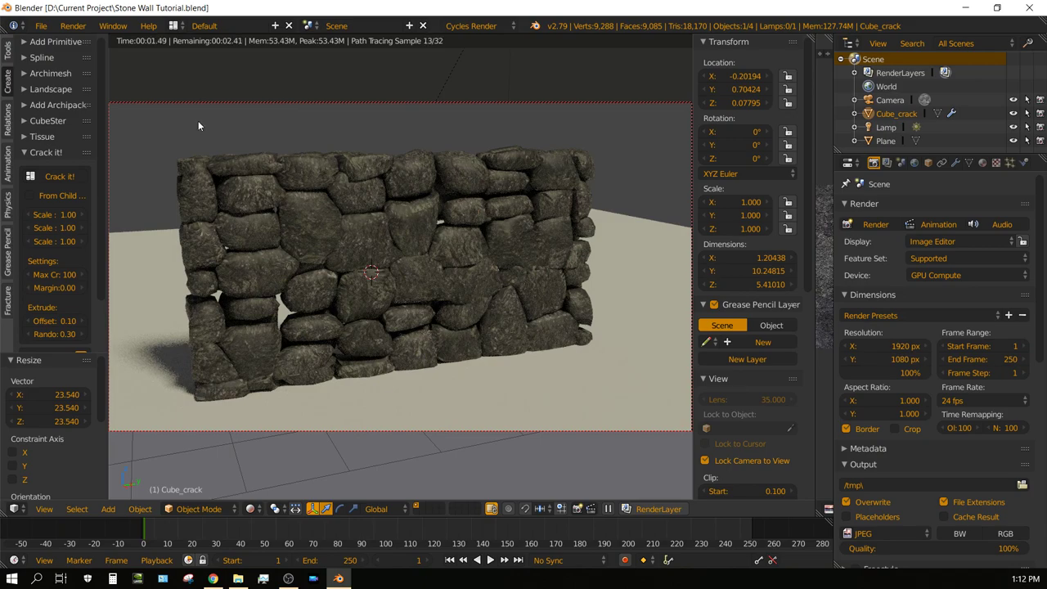
pyautogui.click(41, 26)
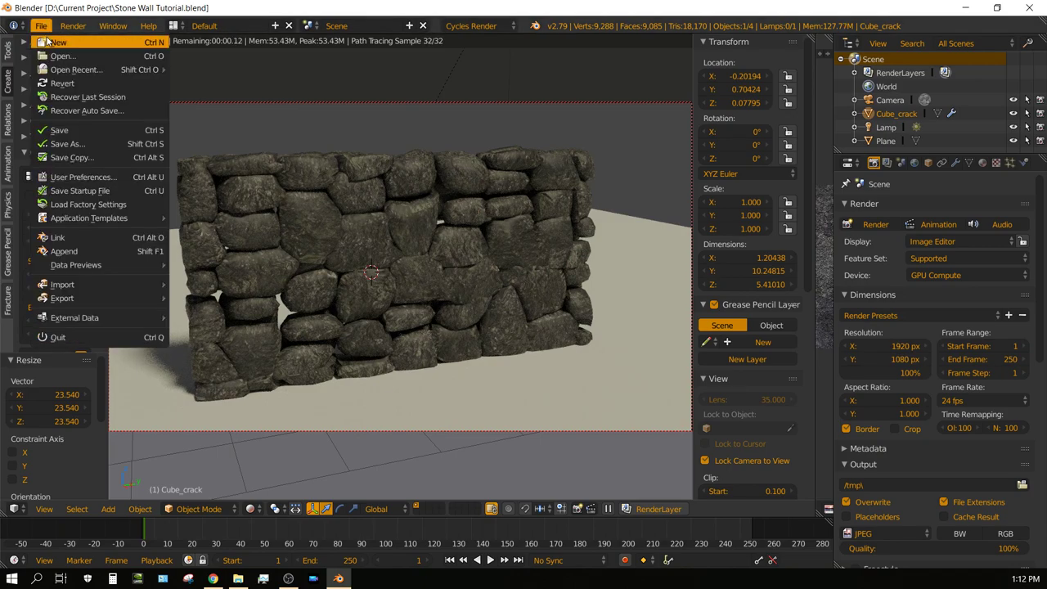
pyautogui.click(59, 42)
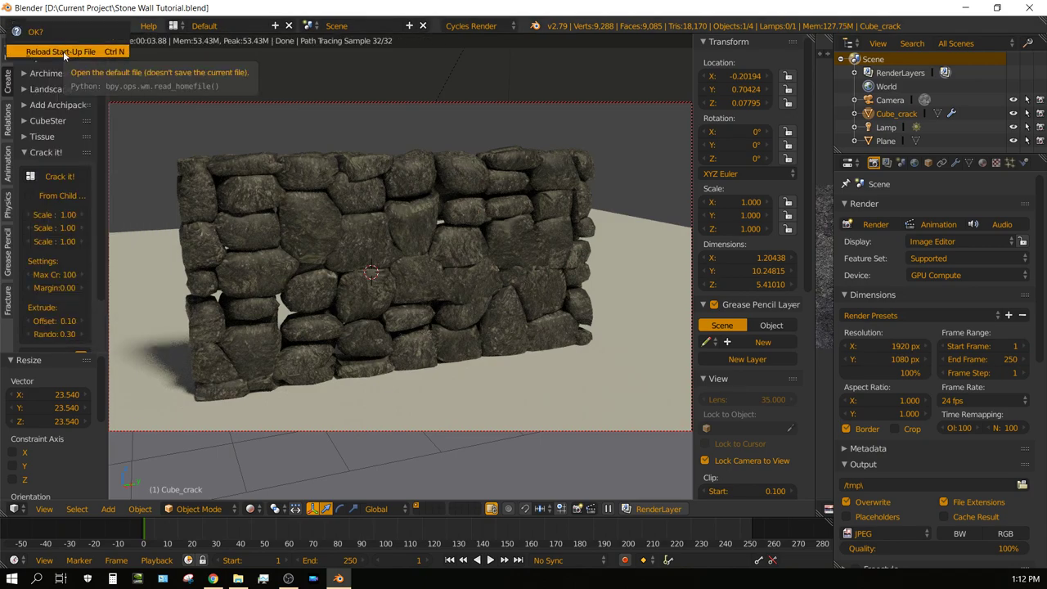
pyautogui.click(64, 53)
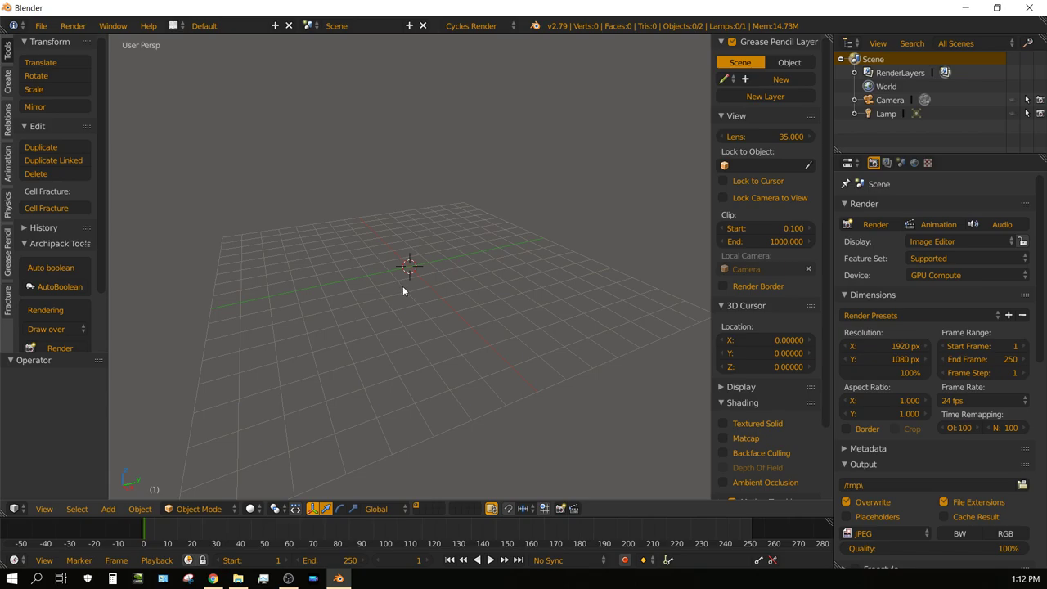
# Add a default 2-unit mesh cube at the world origin.
pyautogui.click(109, 509)
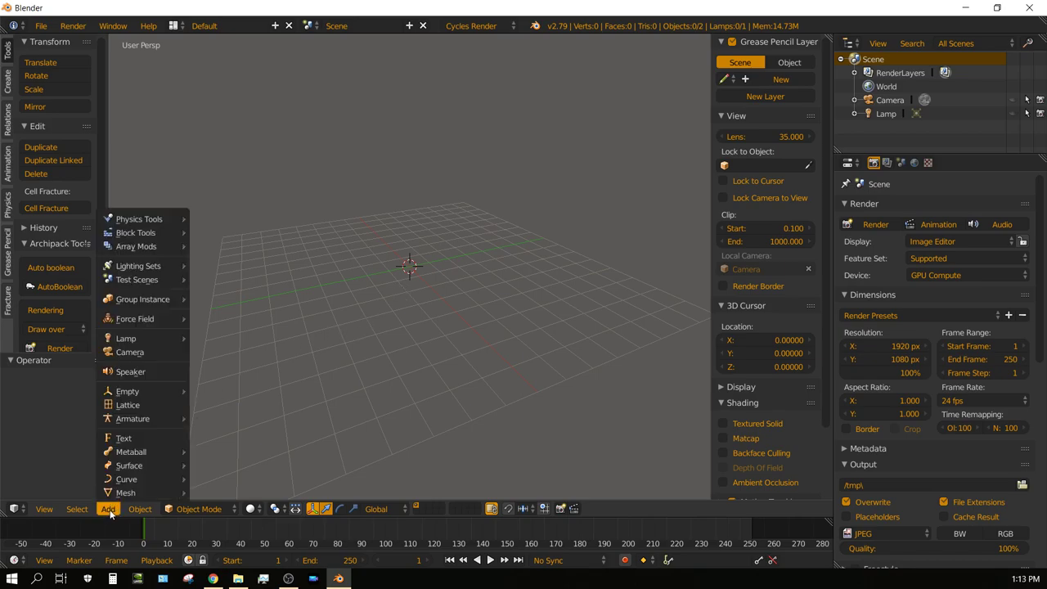
pyautogui.moveTo(127, 492)
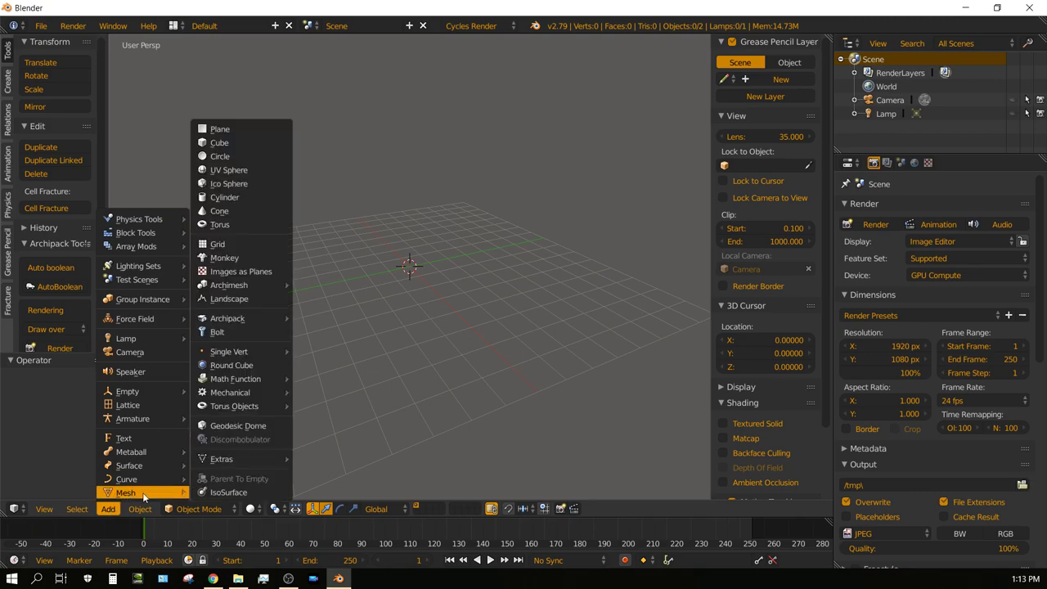
pyautogui.click(221, 142)
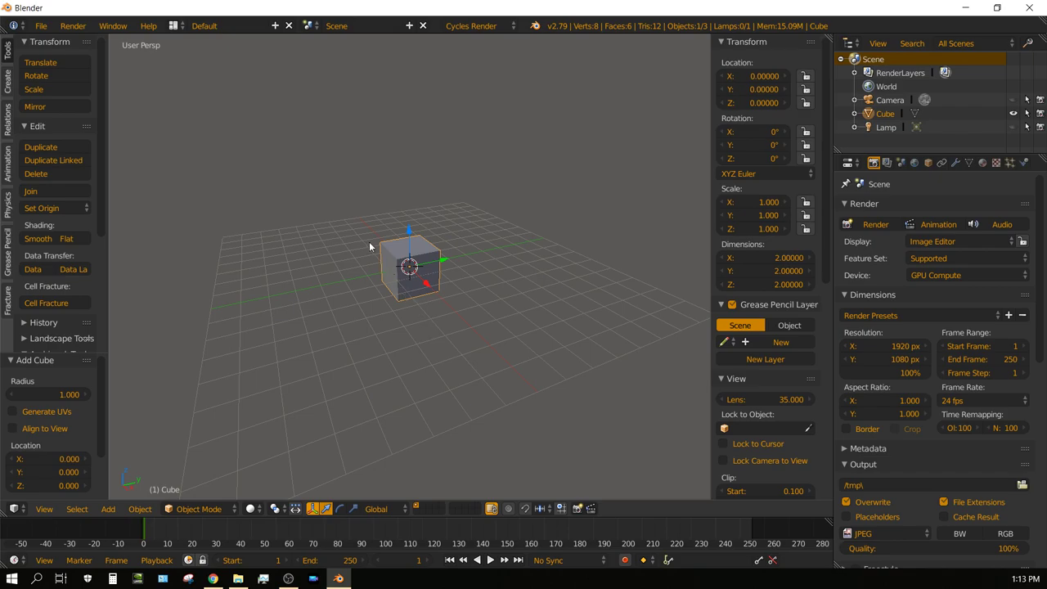
# Resize the cube to dimensions X 1, Y 10 and Z 5 in the N panel.
pyautogui.click(774, 259)
pyautogui.write('1')
pyautogui.press('Return')
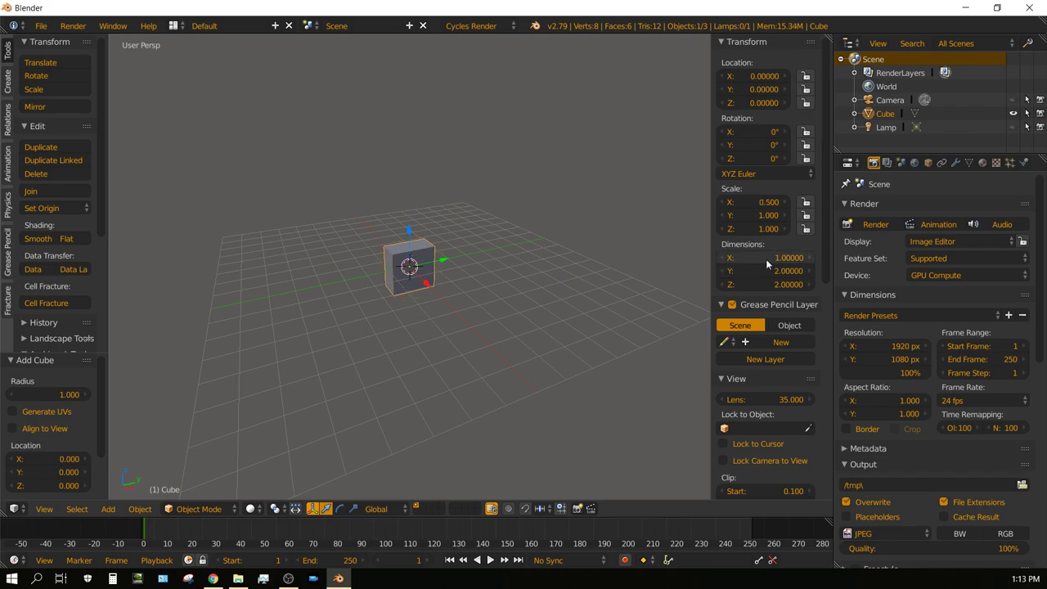
pyautogui.click(769, 270)
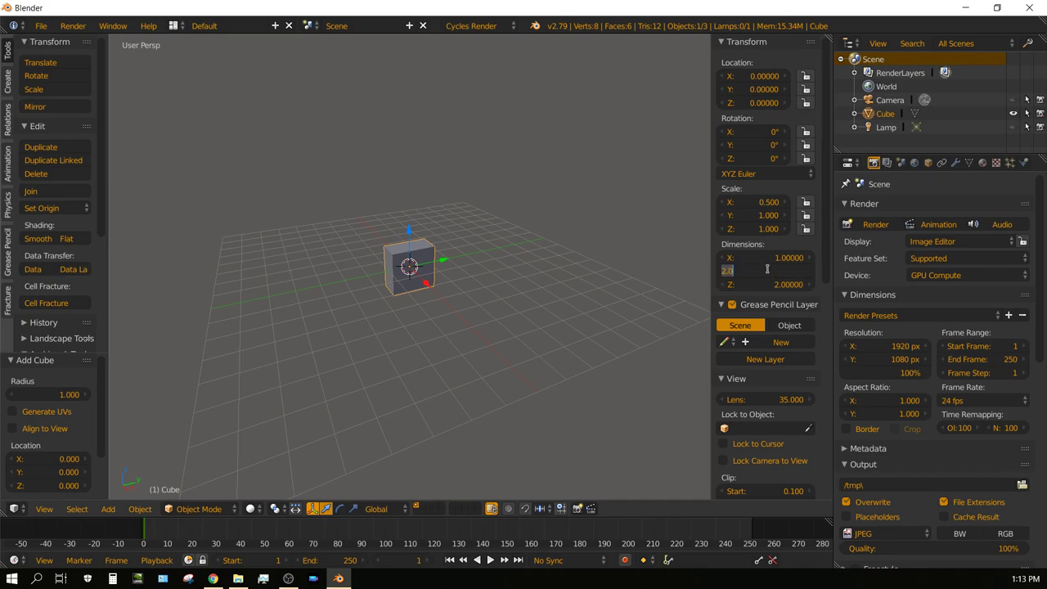
pyautogui.write('10')
pyautogui.press('Return')
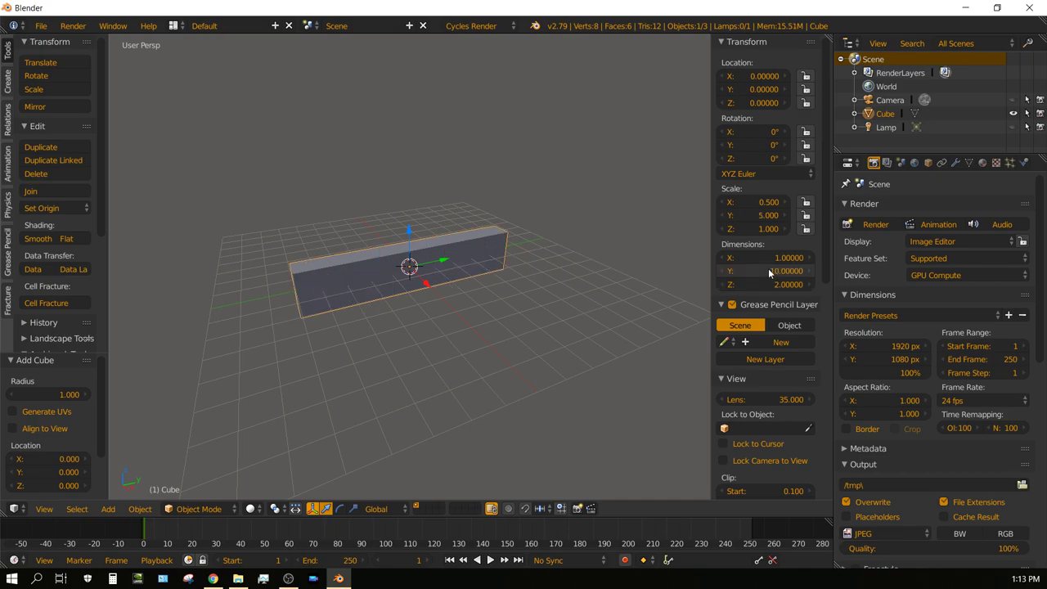
pyautogui.click(760, 285)
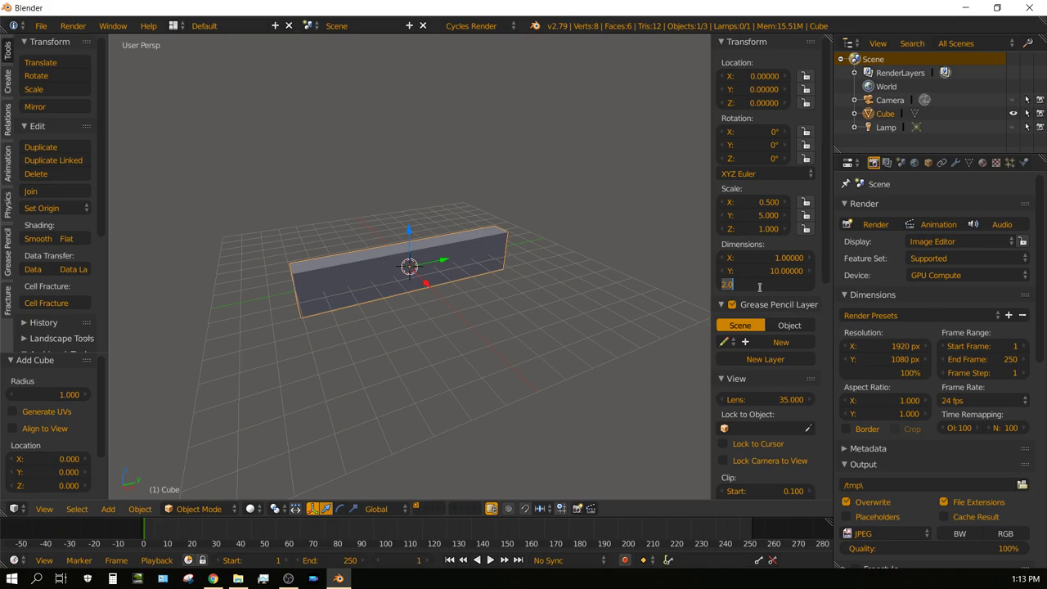
pyautogui.write('5')
pyautogui.press('Return')
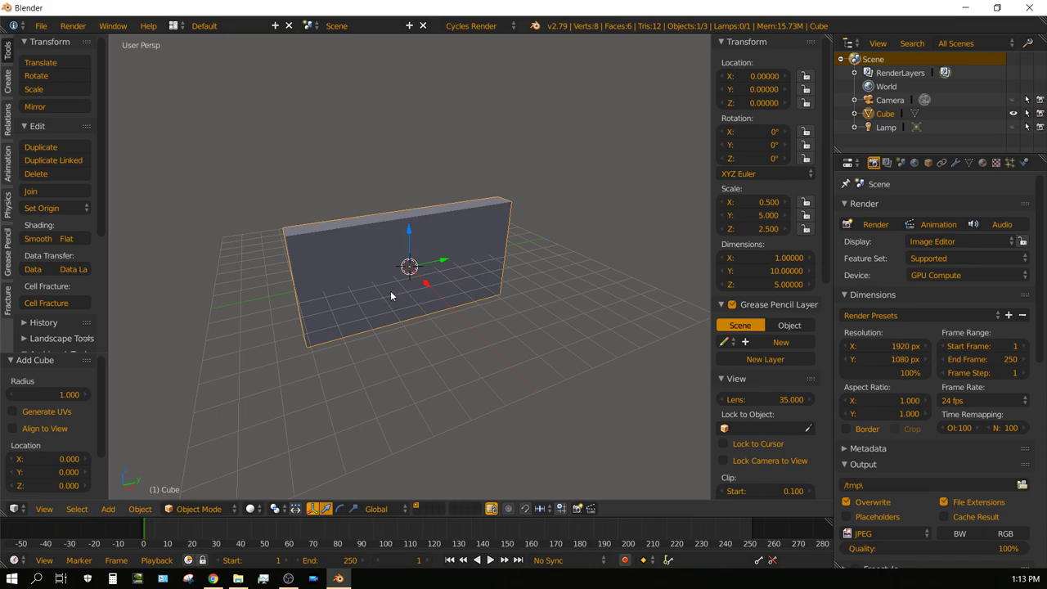
# In Edit Mode, subdivide the slab mesh three times into 384 faces.
pyautogui.press('Tab')
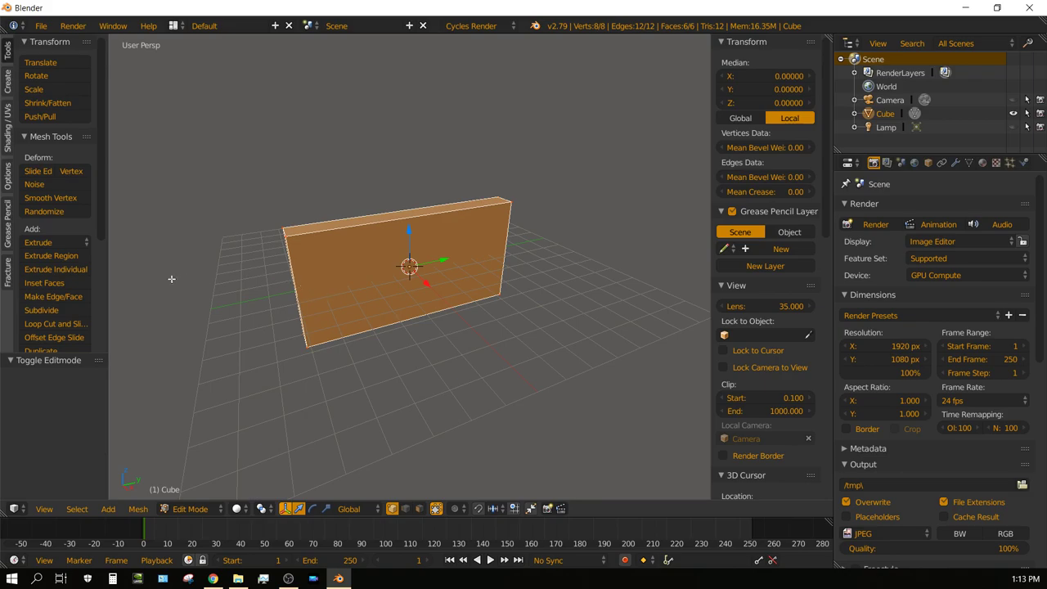
pyautogui.click(47, 311)
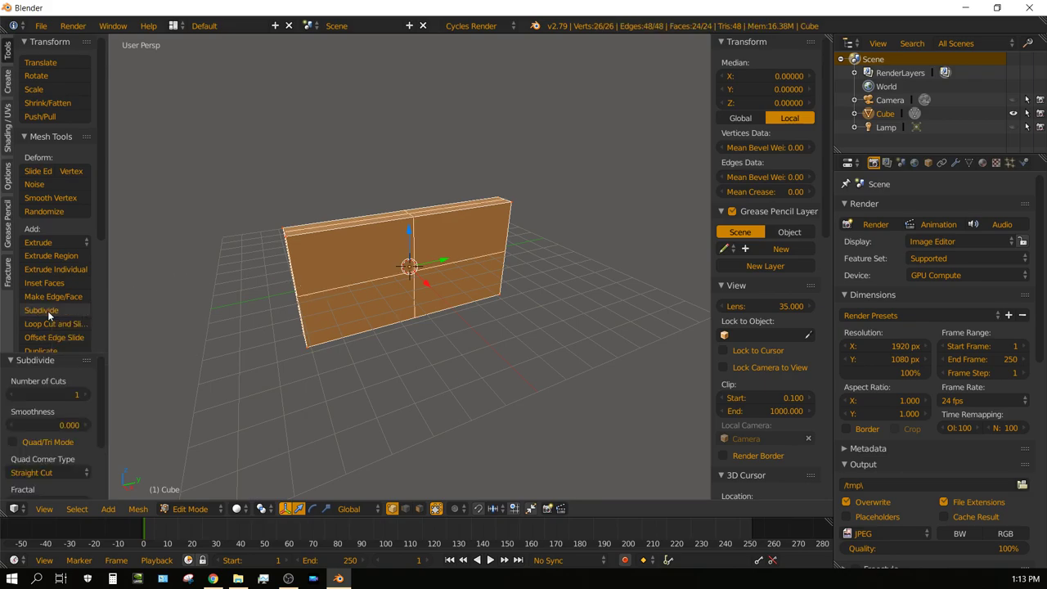
pyautogui.click(48, 310)
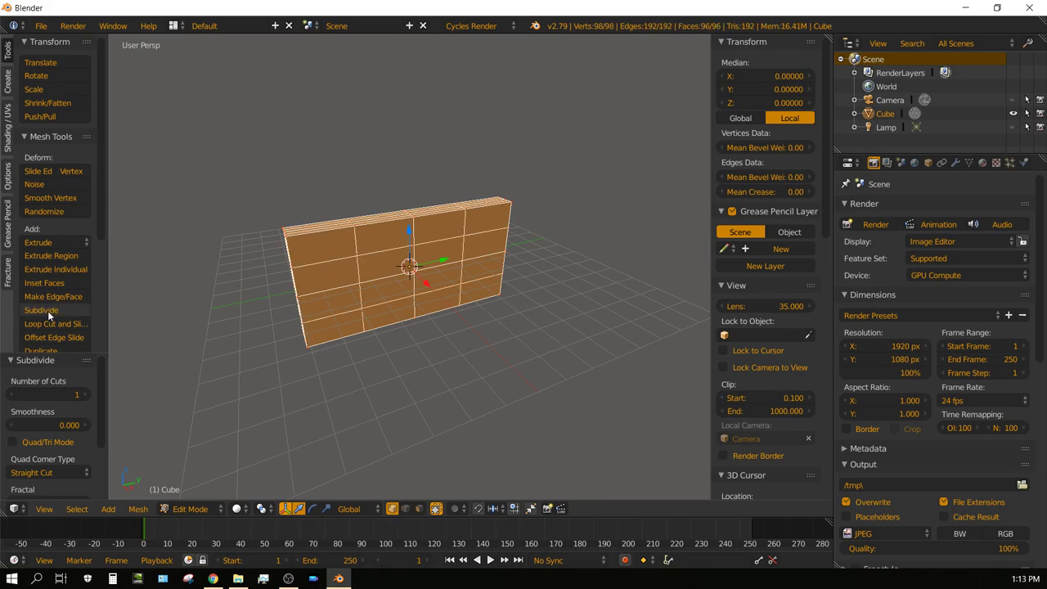
pyautogui.click(48, 310)
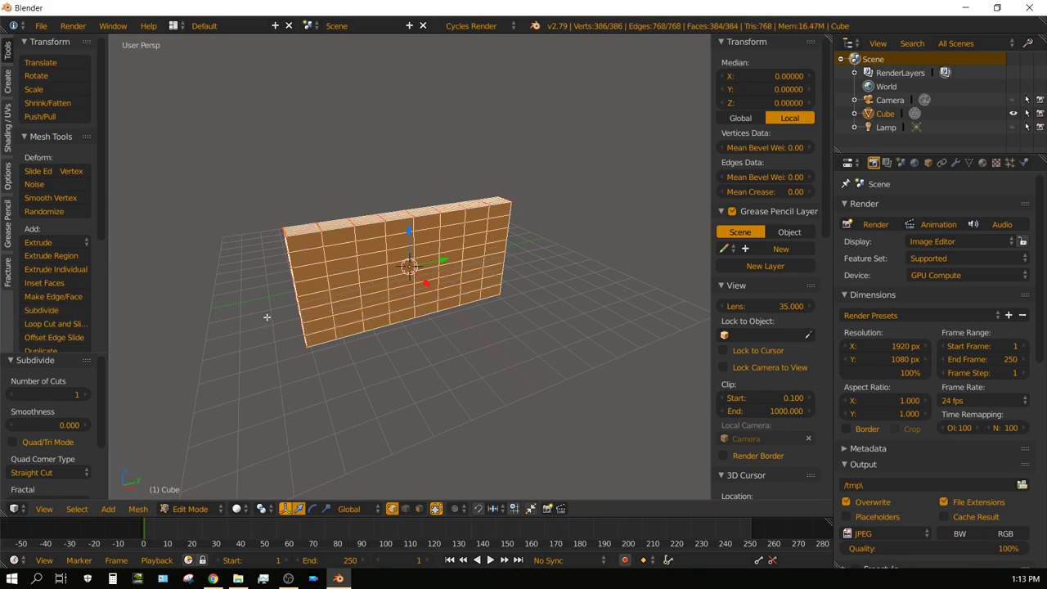
# Deselect the whole mesh and view the wall from directly above.
pyautogui.press('a')
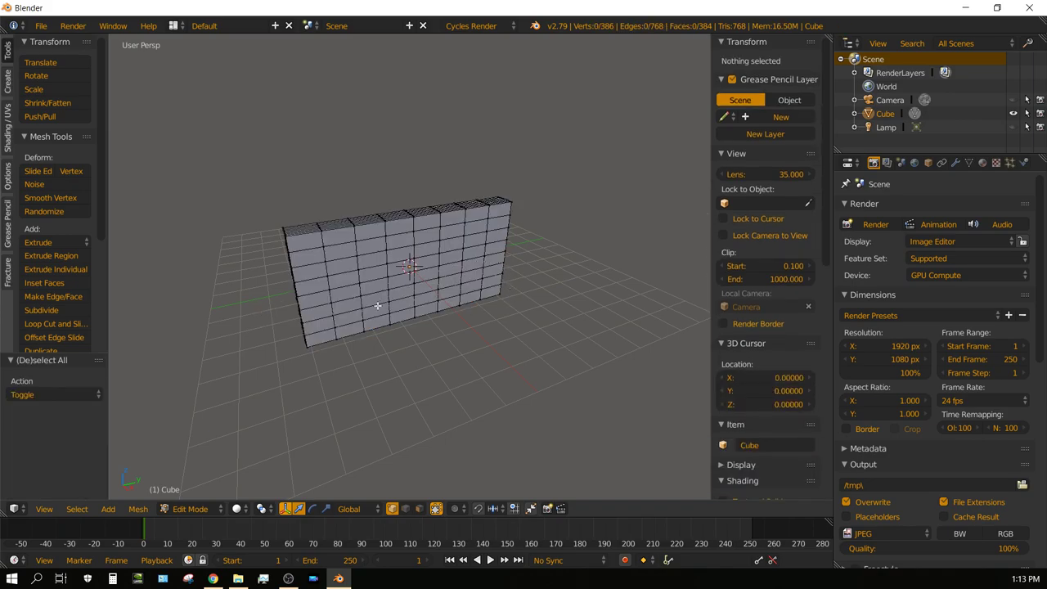
pyautogui.moveTo(377, 305); pyautogui.dragTo(465, 387, button='middle')
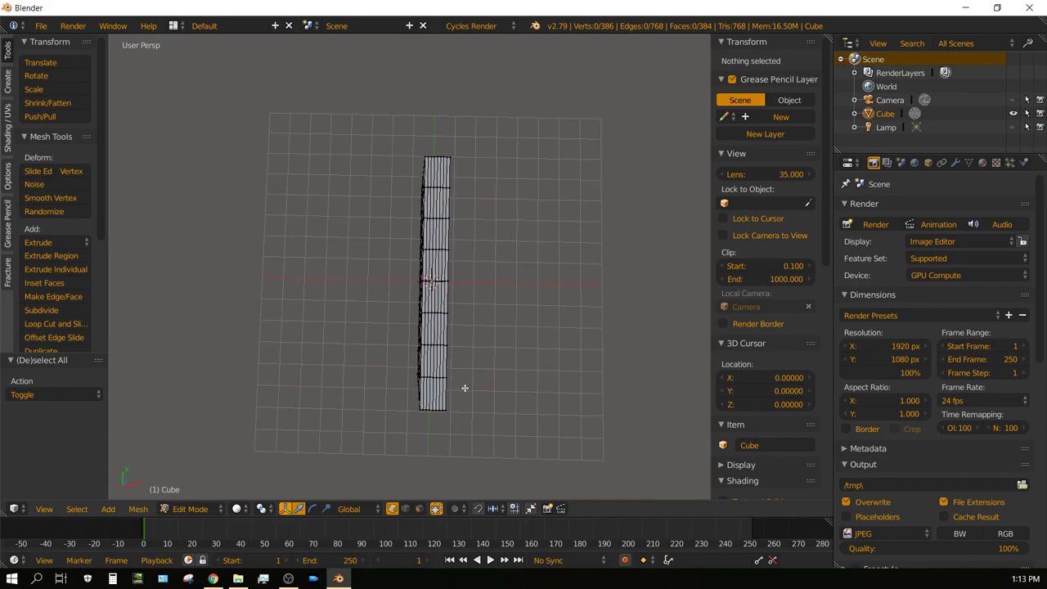
pyautogui.scroll(3, 465, 388)
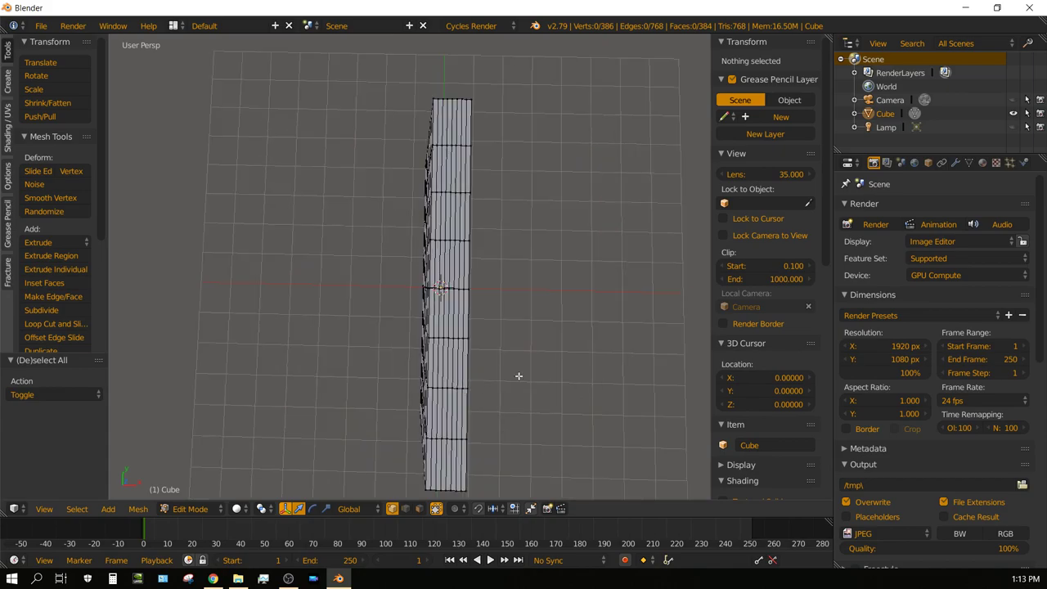
pyautogui.moveTo(519, 373); pyautogui.dragTo(491, 354, button='middle')
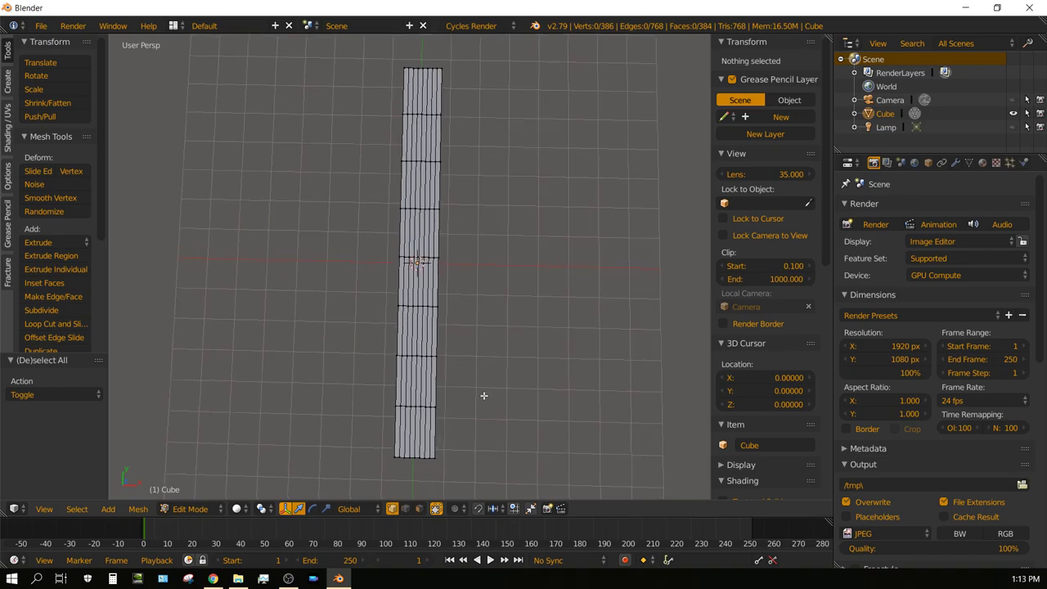
# In face select mode, circle-select all 64 faces along the wall's top strip.
pyautogui.click(419, 509)
pyautogui.press('c')
pyautogui.click(419, 114)
pyautogui.click(420, 114)
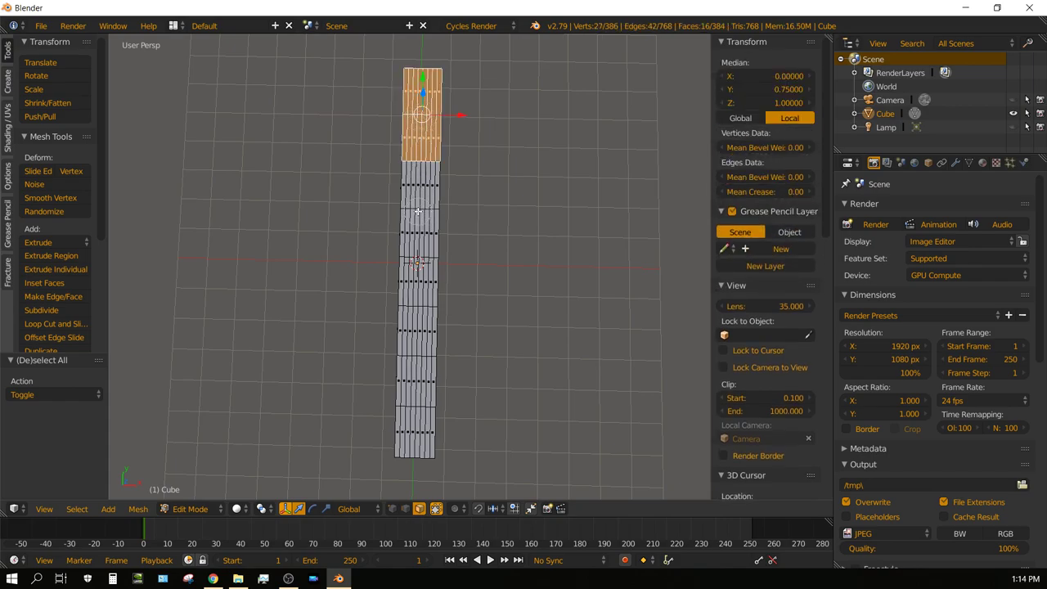
pyautogui.moveTo(418, 211); pyautogui.dragTo(418, 247)
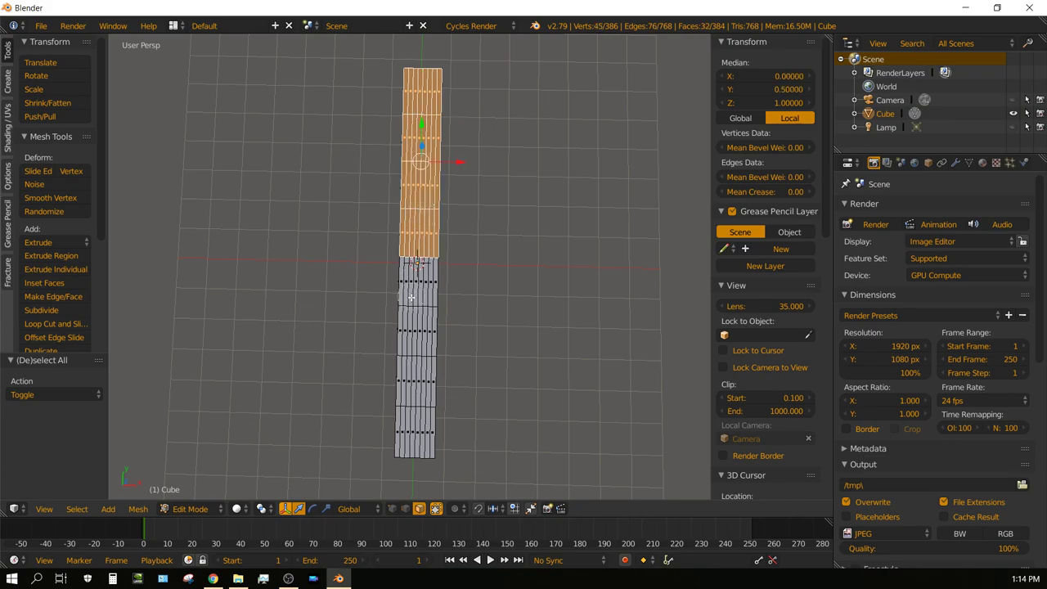
pyautogui.moveTo(416, 306); pyautogui.dragTo(422, 308)
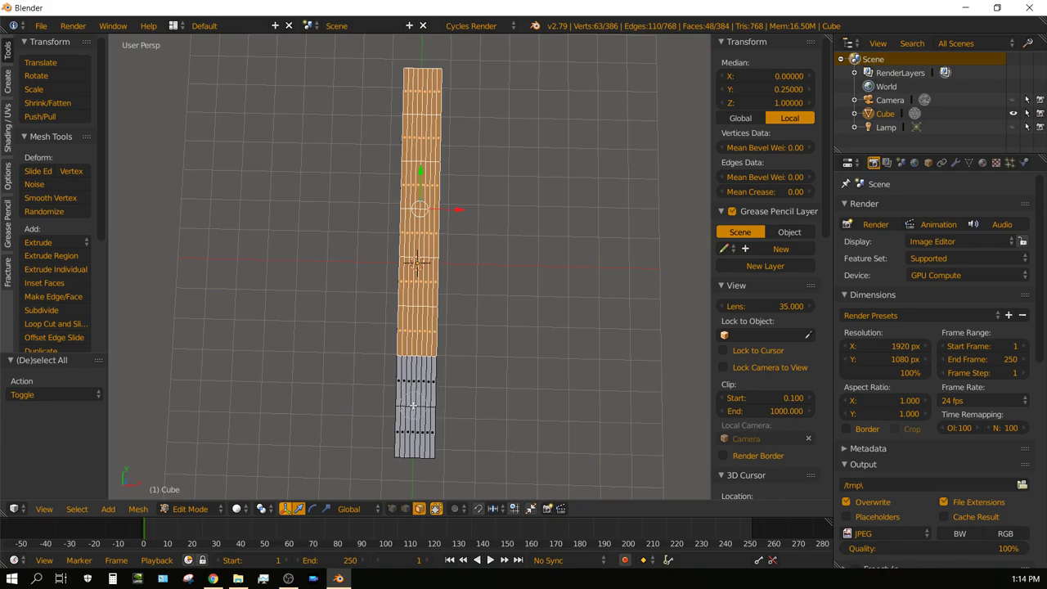
pyautogui.moveTo(413, 406); pyautogui.dragTo(413, 406)
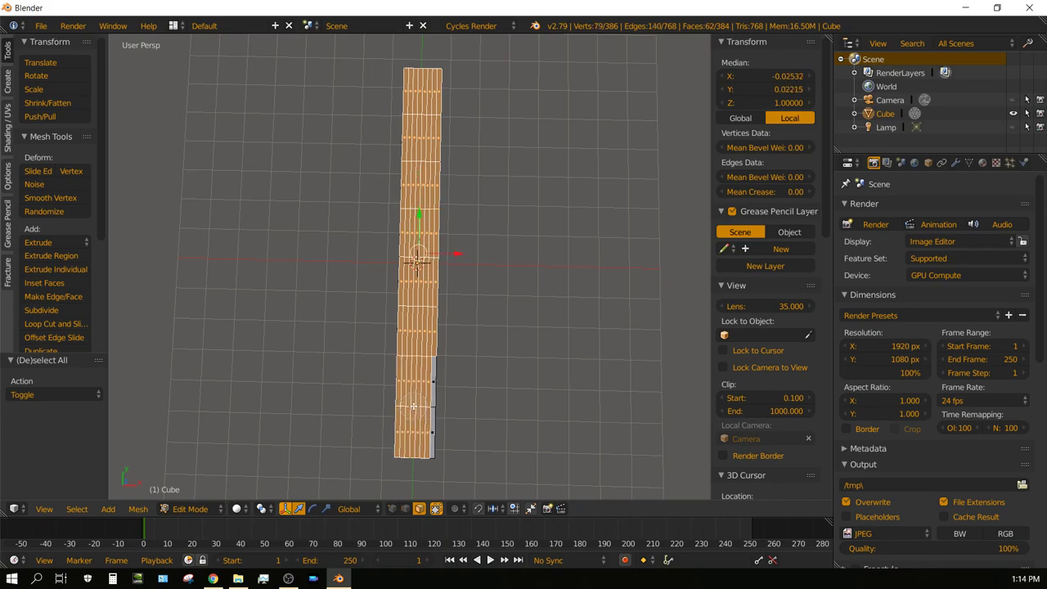
pyautogui.click(417, 406)
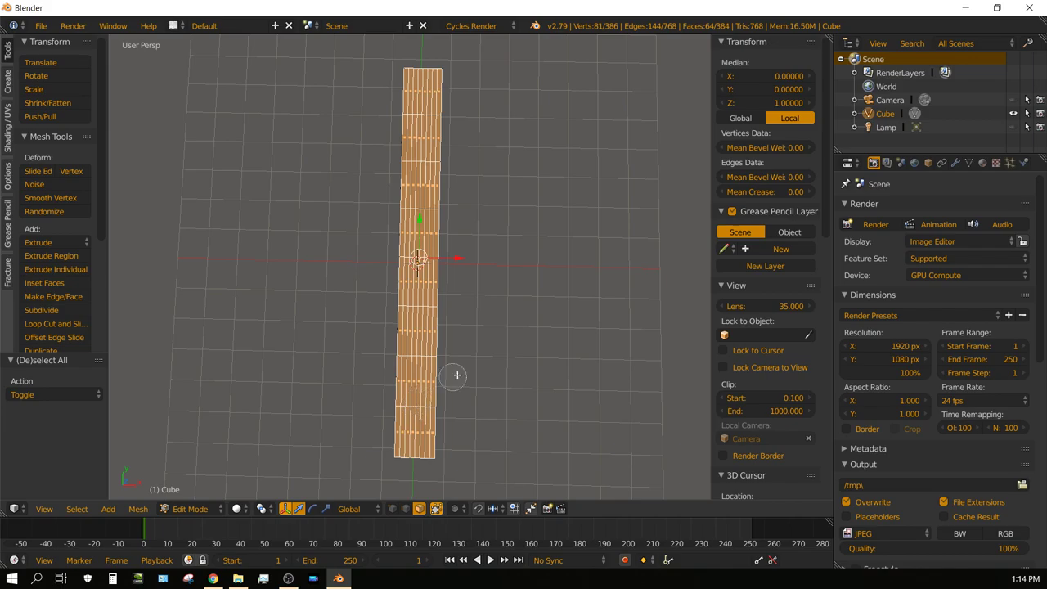
pyautogui.rightClick(596, 329)
pyautogui.moveTo(520, 448); pyautogui.dragTo(528, 358, button='middle')
# From eye level, circle-select faces down the wall strip until 153 vertices are selected.
pyautogui.moveTo(546, 440); pyautogui.dragTo(542, 383, button='middle')
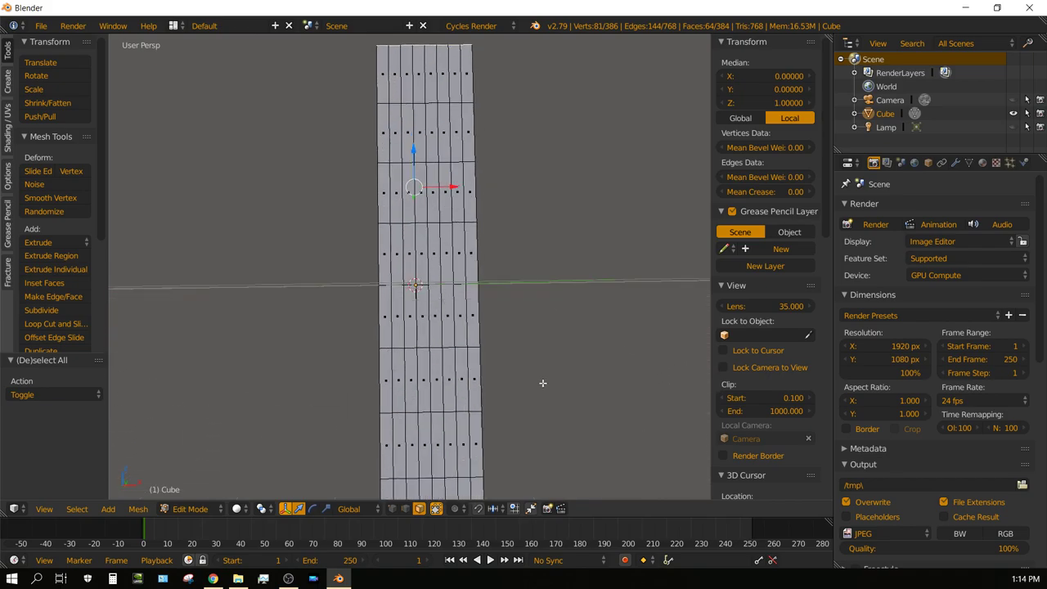
pyautogui.scroll(-2, 542, 380)
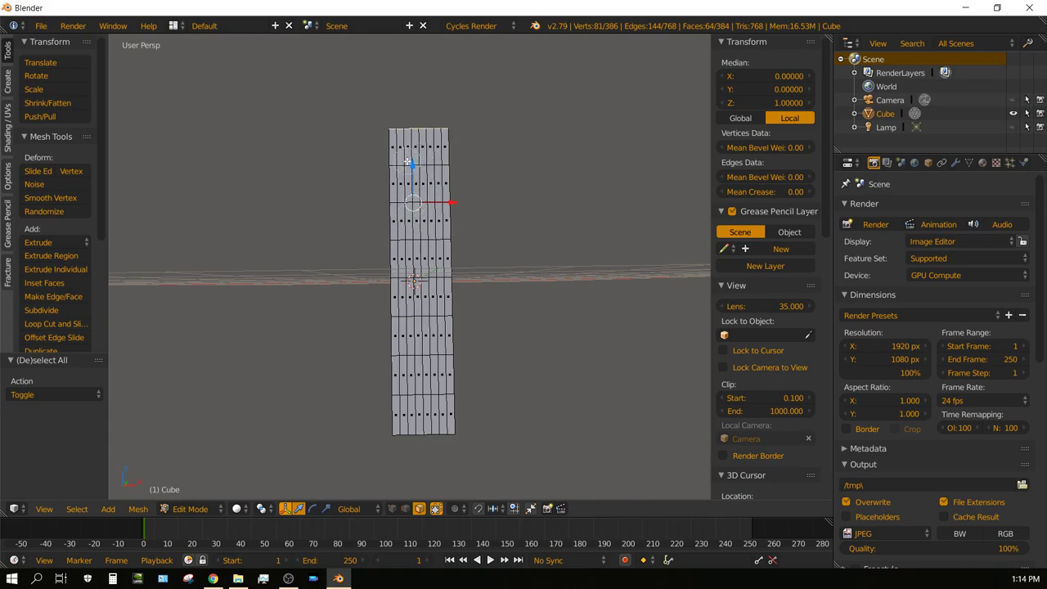
pyautogui.press('c')
pyautogui.moveTo(409, 163); pyautogui.dragTo(430, 166)
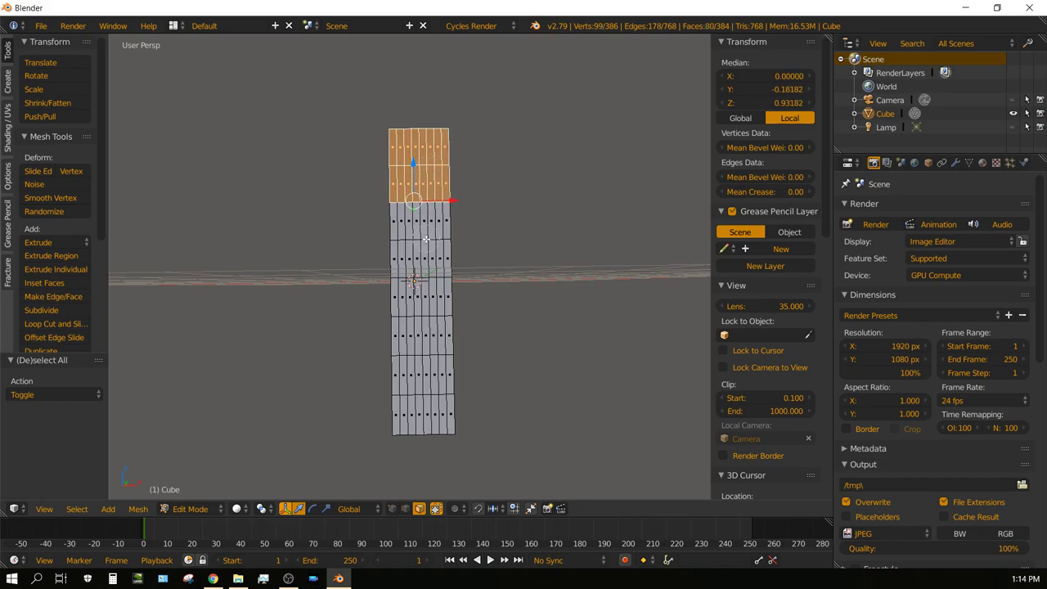
pyautogui.moveTo(433, 242)
pyautogui.mouseDown()
pyautogui.moveTo(418, 260)
pyautogui.moveTo(403, 253)
pyautogui.mouseUp()
pyautogui.moveTo(412, 296)
pyautogui.mouseDown()
pyautogui.moveTo(409, 323)
pyautogui.moveTo(430, 318)
pyautogui.moveTo(433, 328)
pyautogui.mouseUp()
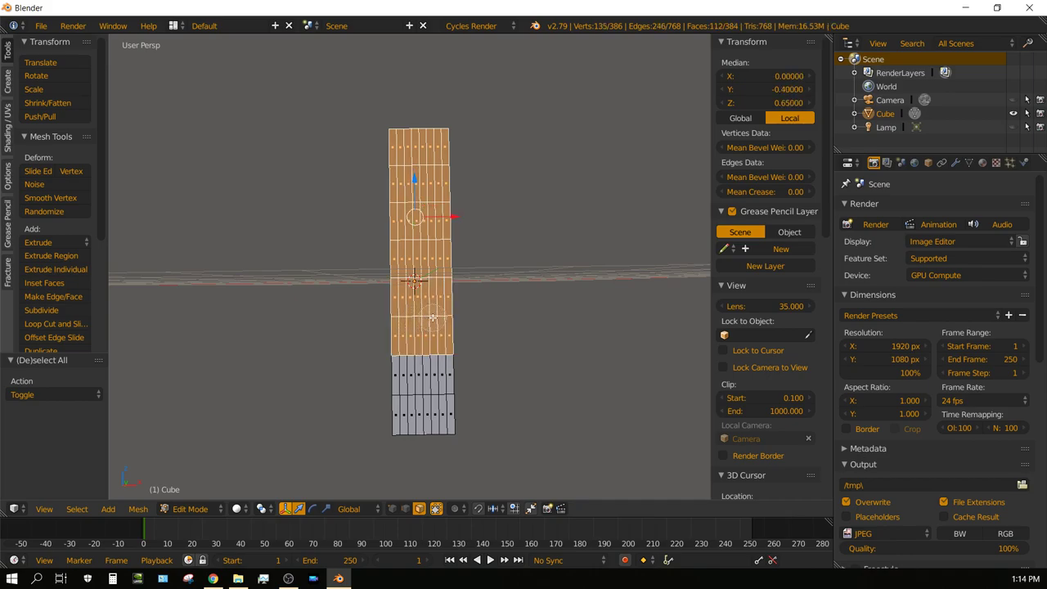
pyautogui.moveTo(435, 397); pyautogui.dragTo(405, 397)
pyautogui.rightClick(618, 290)
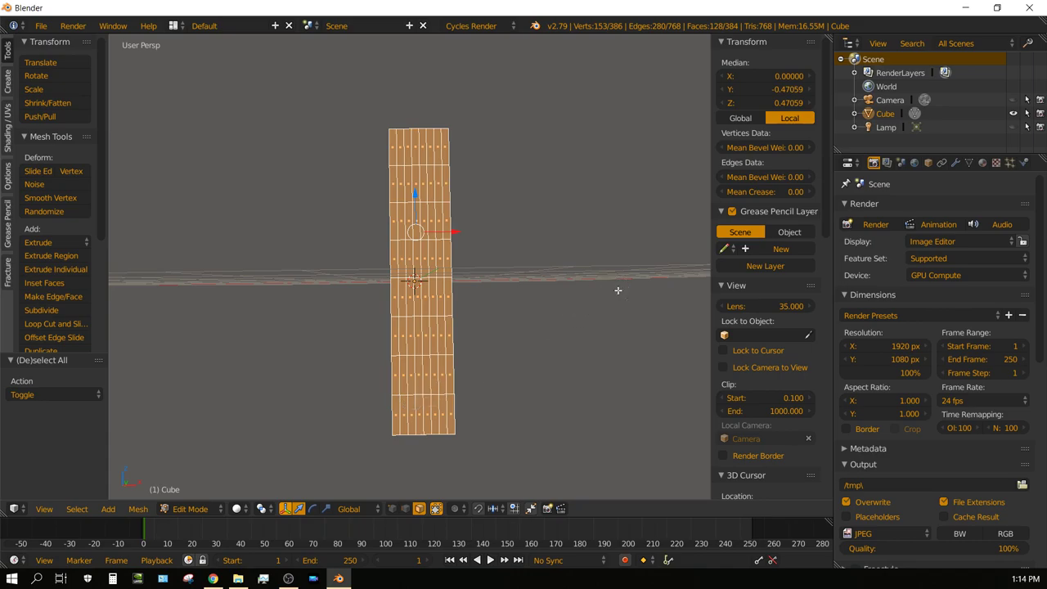
pyautogui.moveTo(521, 391); pyautogui.dragTo(515, 291, button='middle')
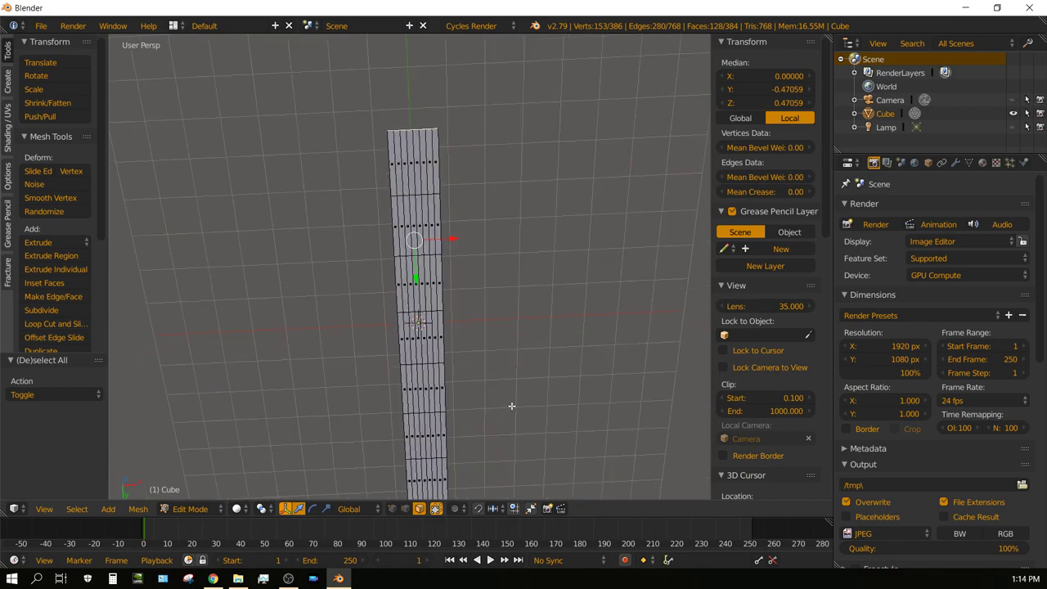
# Brush-select more strip faces top to bottom, reaching 225 vertices and 192 faces.
pyautogui.moveTo(511, 406); pyautogui.dragTo(501, 378, button='middle')
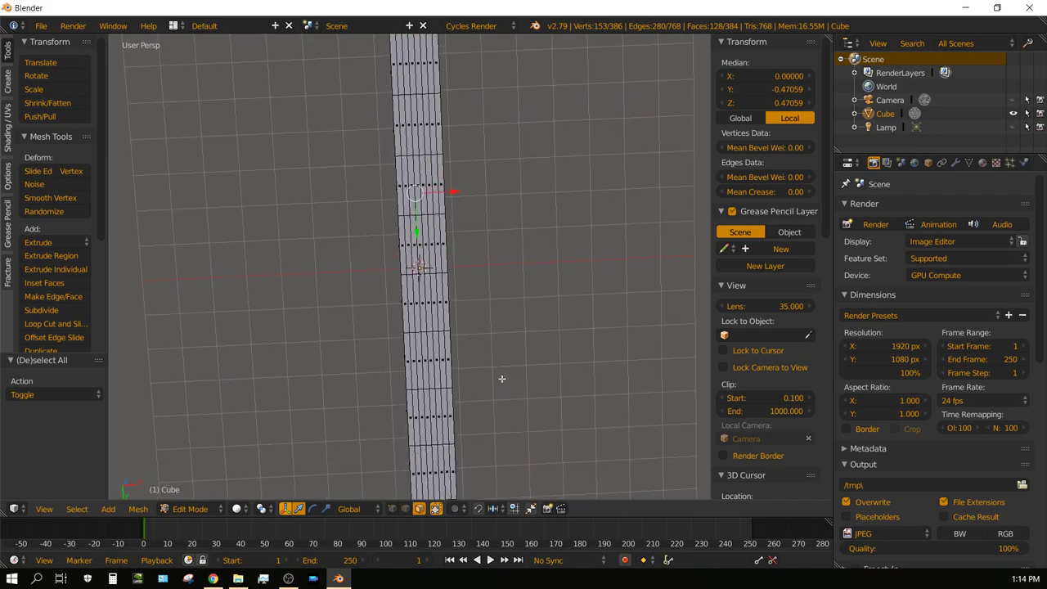
pyautogui.scroll(-3, 501, 379)
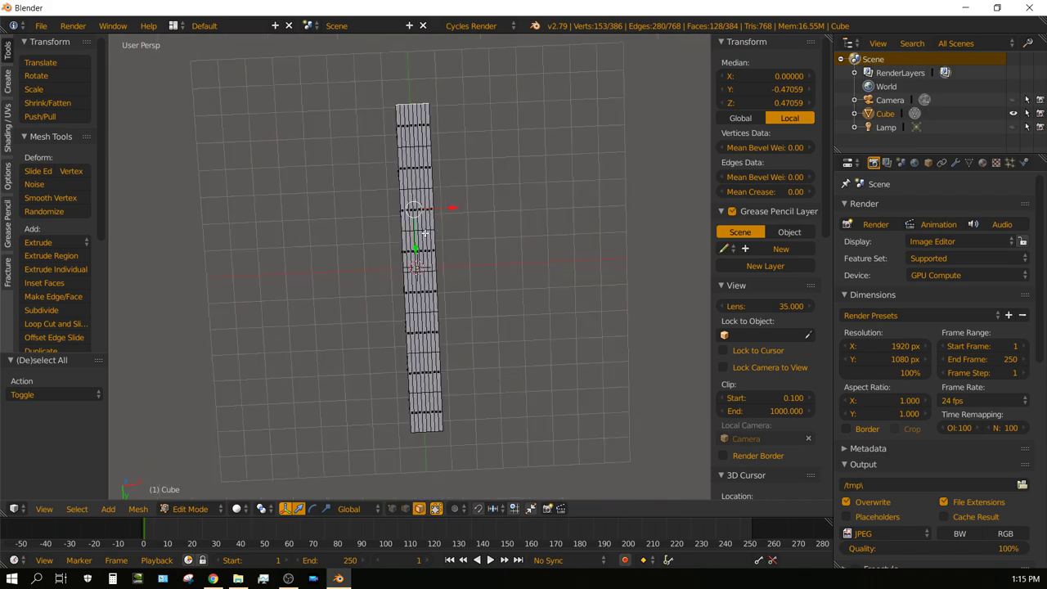
pyautogui.press('c')
pyautogui.moveTo(414, 146); pyautogui.dragTo(413, 164)
pyautogui.press('Escape')
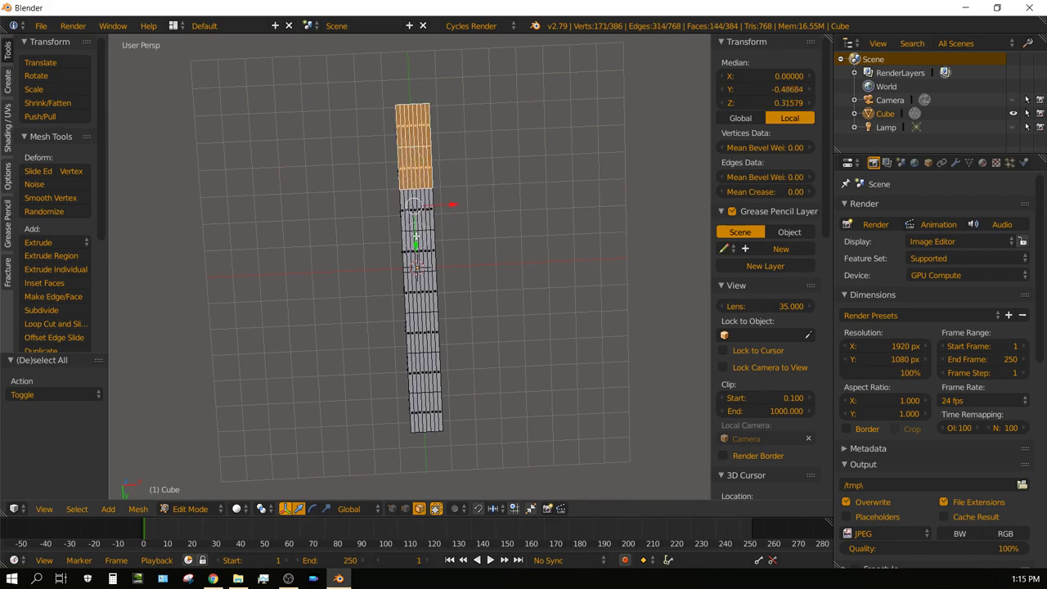
pyautogui.keyDown('ctrl'); pyautogui.rightClick(417, 245); pyautogui.keyUp('ctrl')
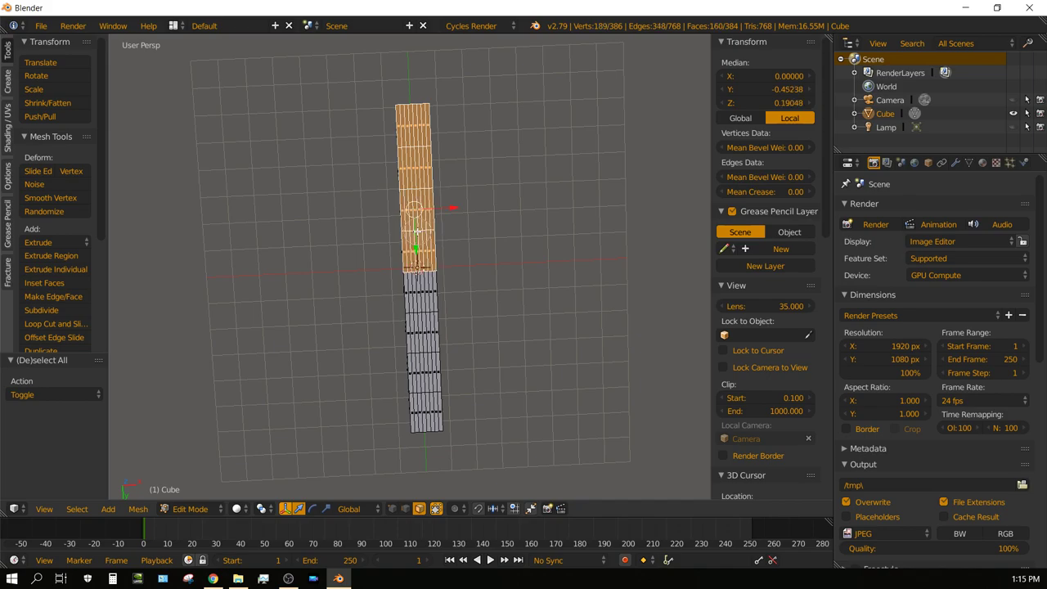
pyautogui.keyDown('ctrl'); pyautogui.rightClick(422, 314); pyautogui.keyUp('ctrl')
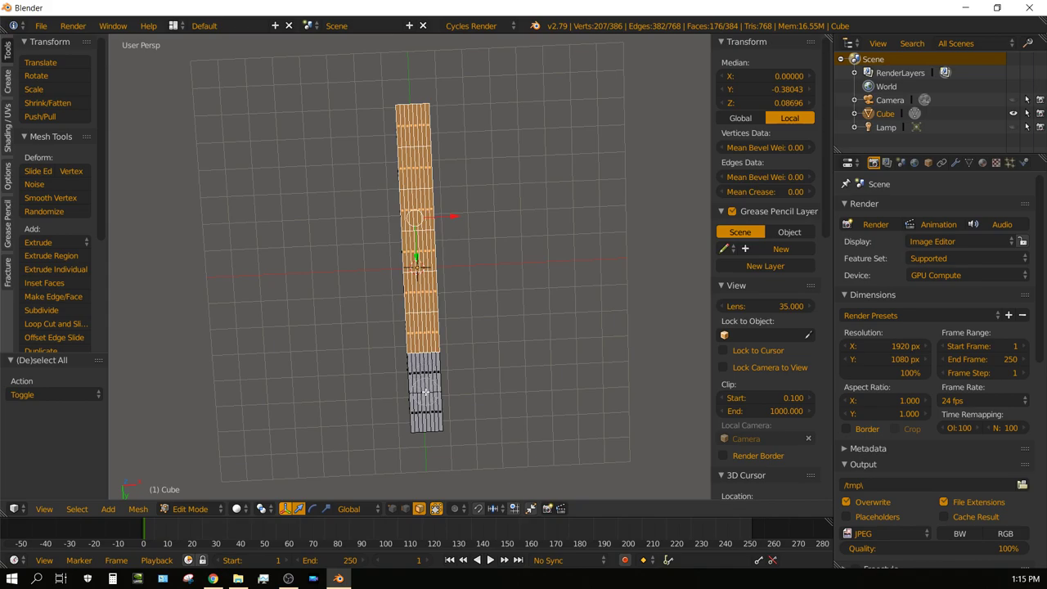
pyautogui.keyDown('ctrl'); pyautogui.rightClick(425, 391); pyautogui.keyUp('ctrl')
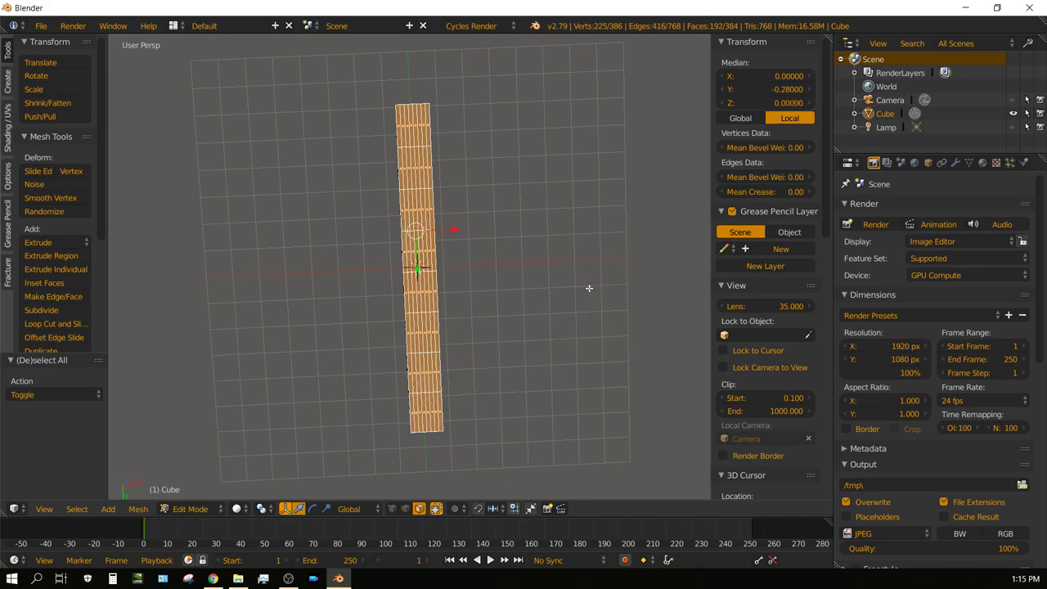
pyautogui.moveTo(555, 418); pyautogui.dragTo(561, 303, button='middle')
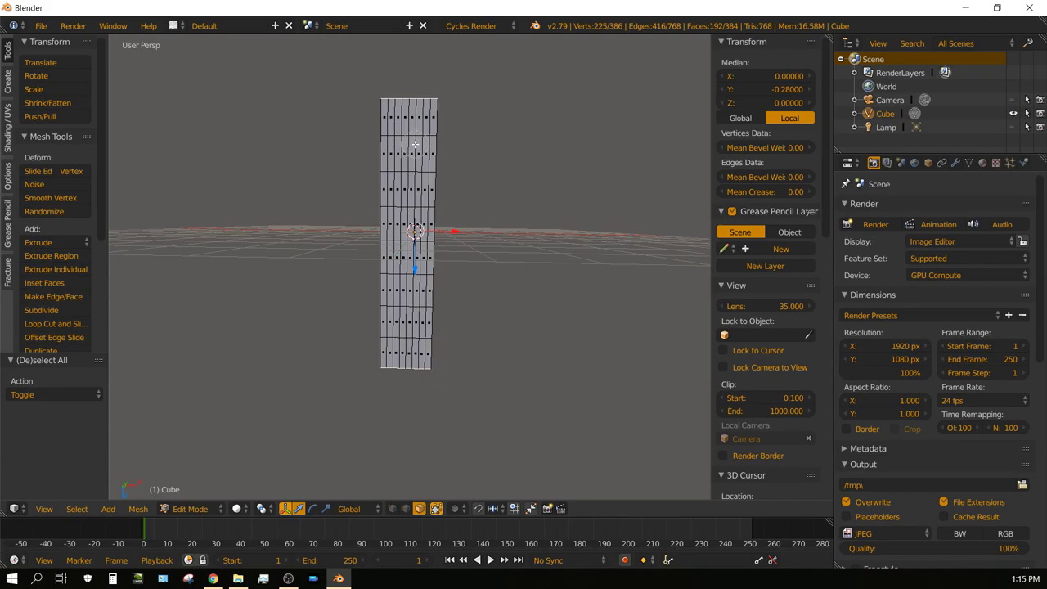
# Brush over the remaining rows to add the top and end faces, 288 vertices total.
pyautogui.press('c')
pyautogui.moveTo(397, 138); pyautogui.dragTo(416, 141)
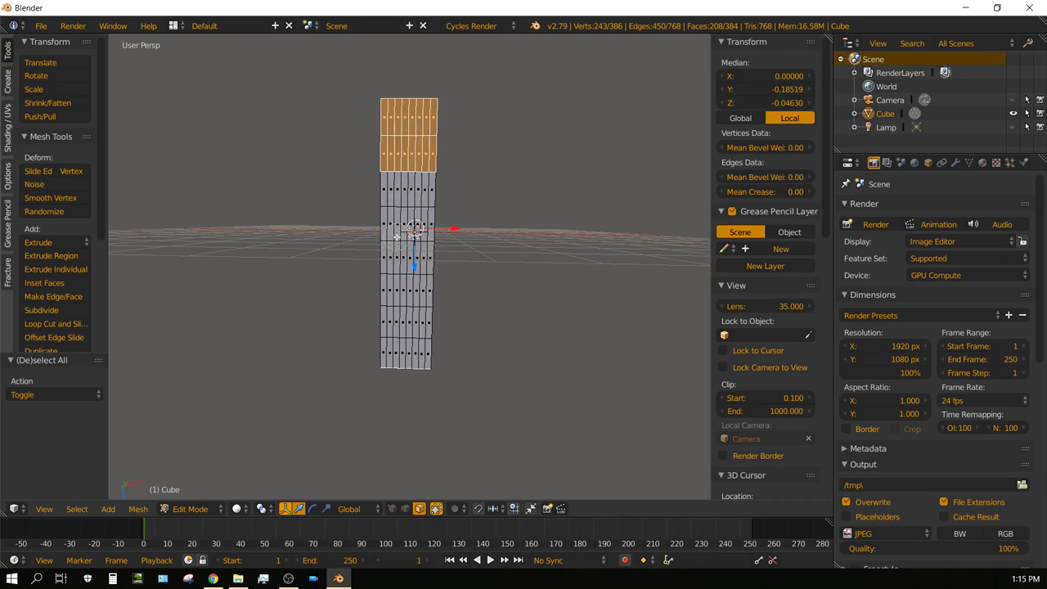
pyautogui.moveTo(397, 206); pyautogui.dragTo(416, 208)
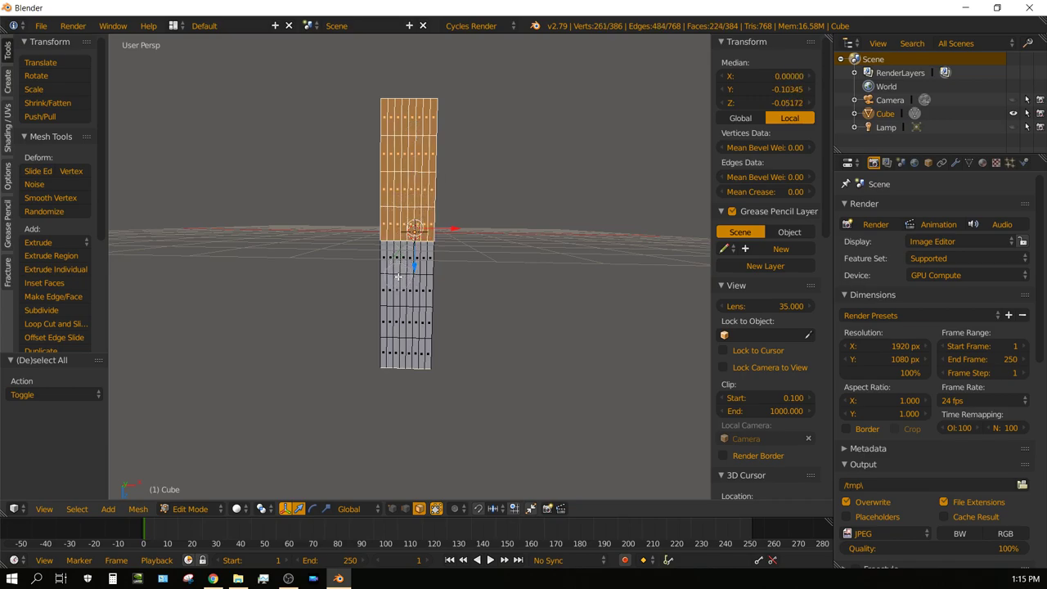
pyautogui.moveTo(398, 276); pyautogui.dragTo(412, 275)
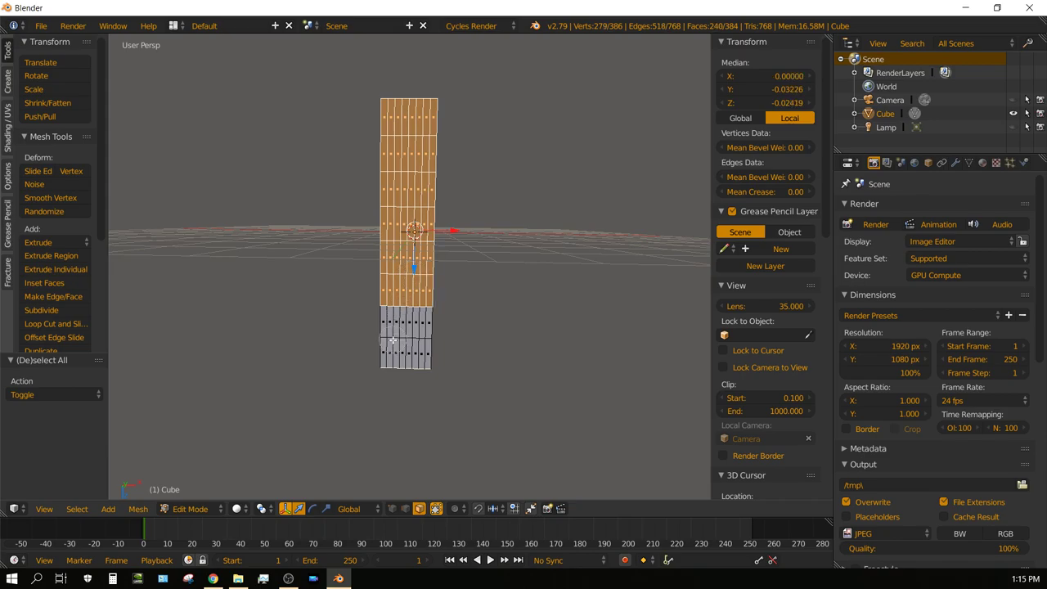
pyautogui.moveTo(396, 339); pyautogui.dragTo(422, 337)
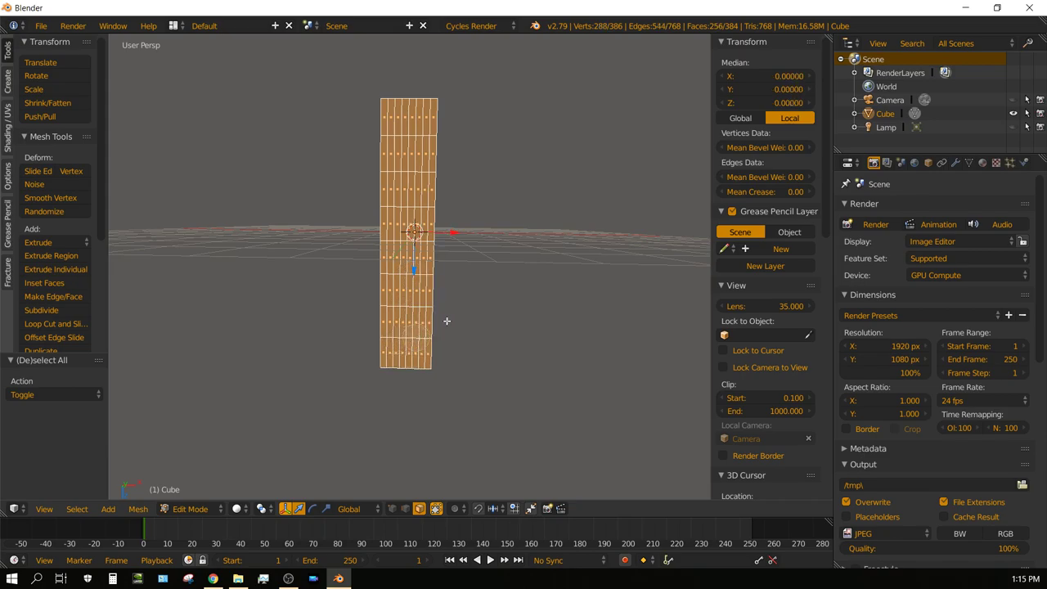
pyautogui.rightClick(574, 269)
pyautogui.moveTo(587, 310); pyautogui.dragTo(530, 362, button='middle')
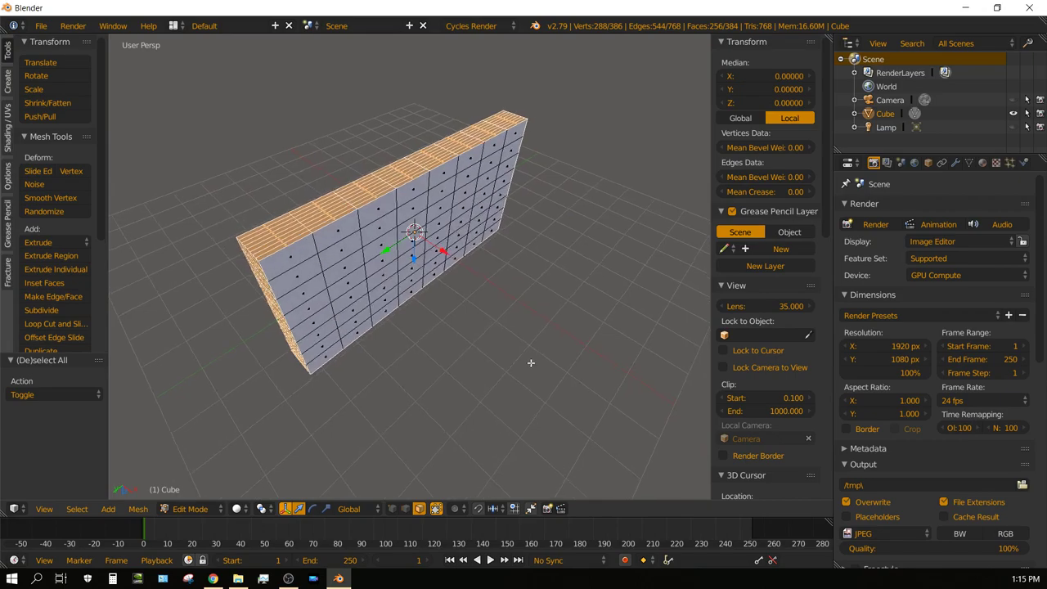
# Apply a 5° Limited Dissolve to the selected faces and return to Object Mode.
pyautogui.press('x')
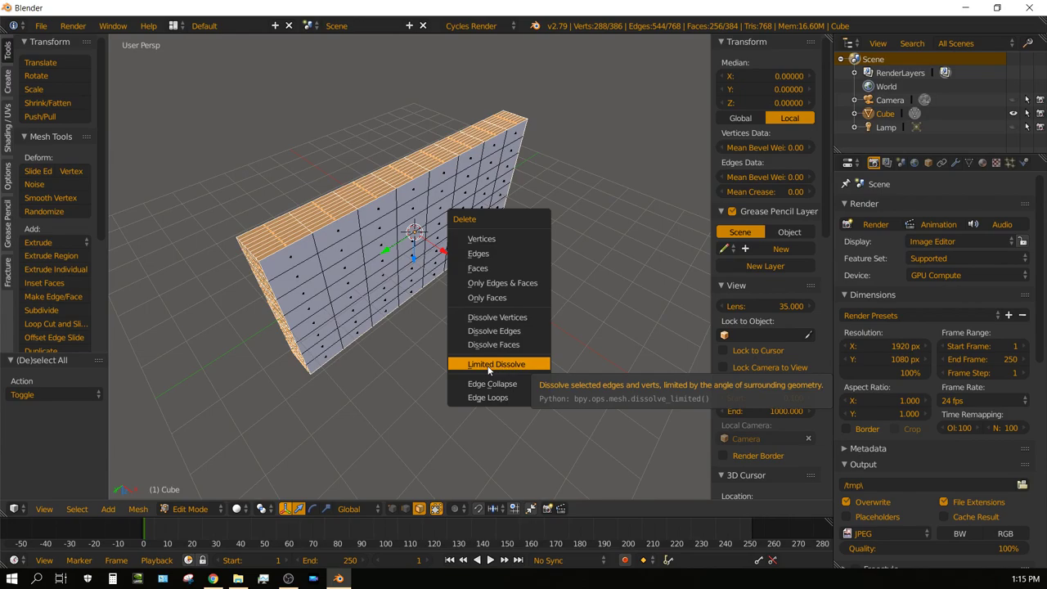
pyautogui.click(488, 367)
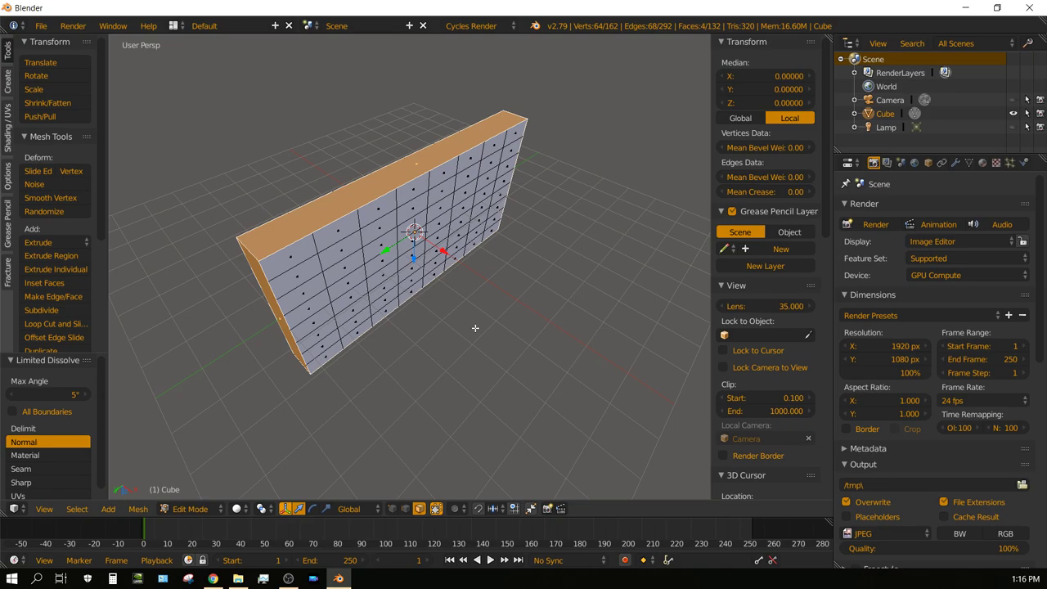
pyautogui.press('Tab')
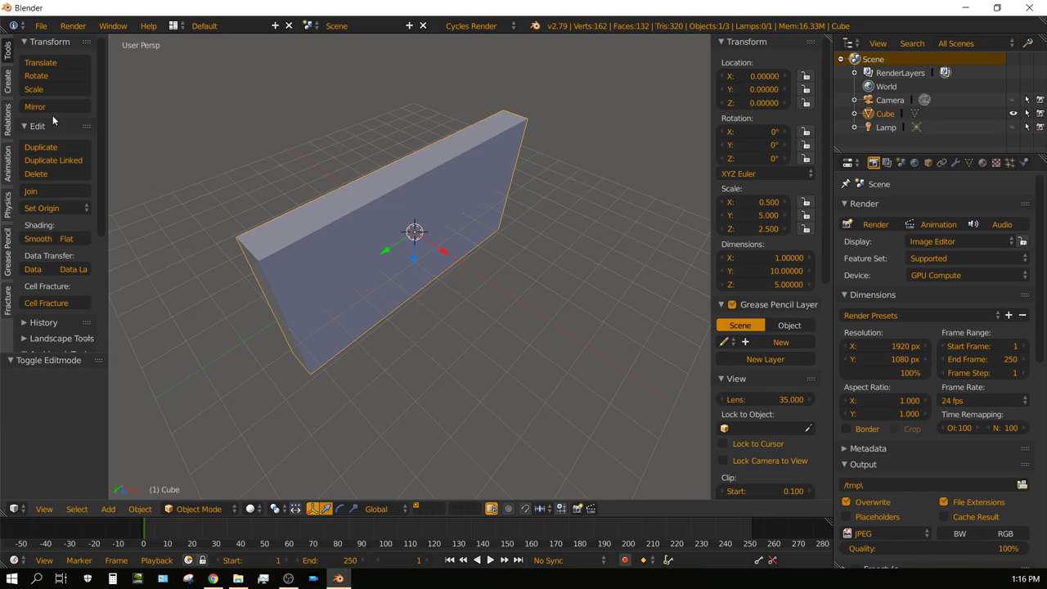
# In the Create tab, collapse the Add Primitive, Archimesh and Add Archipack panels.
pyautogui.click(8, 83)
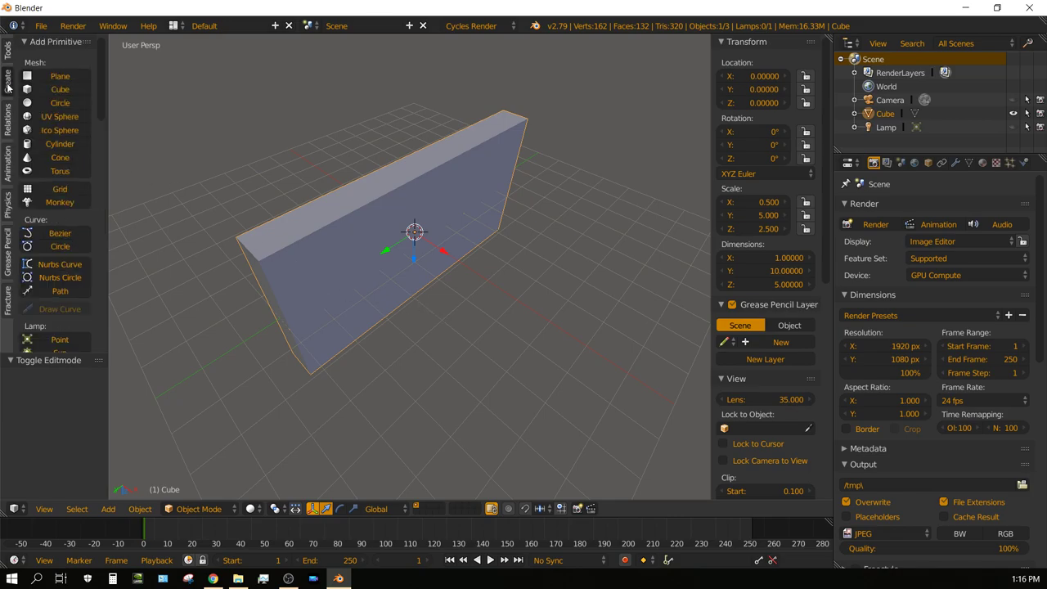
pyautogui.click(25, 42)
pyautogui.click(23, 73)
pyautogui.click(23, 105)
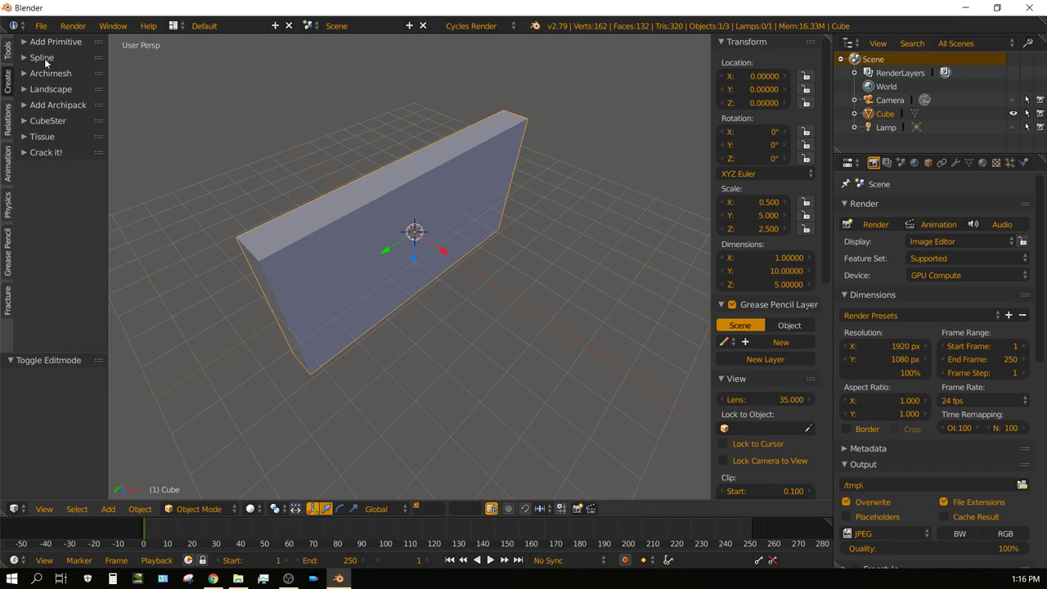
pyautogui.click(41, 26)
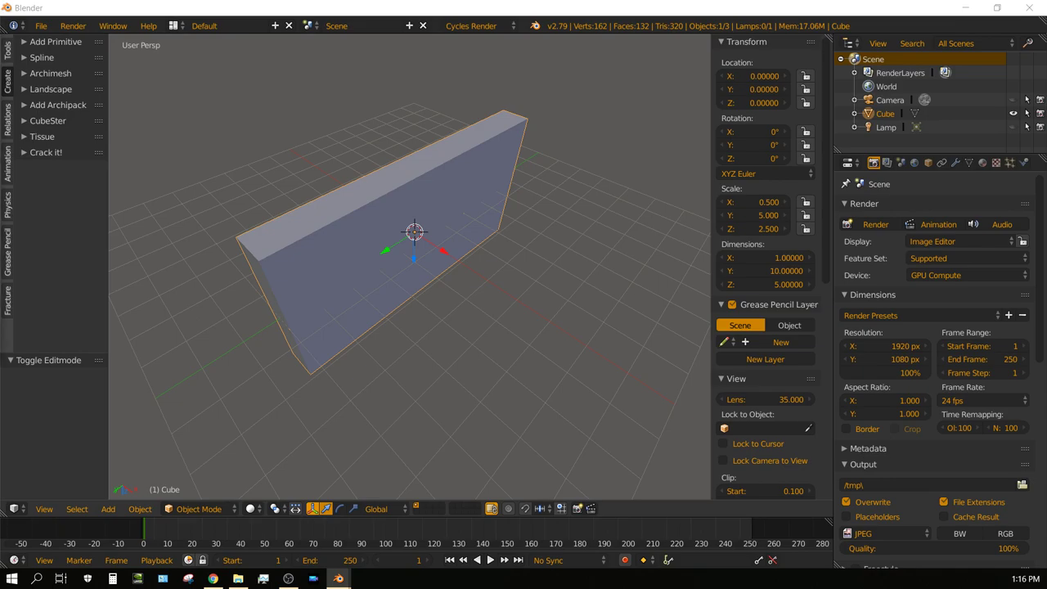
pyautogui.hotkey('ctrl', 'alt', 'u')
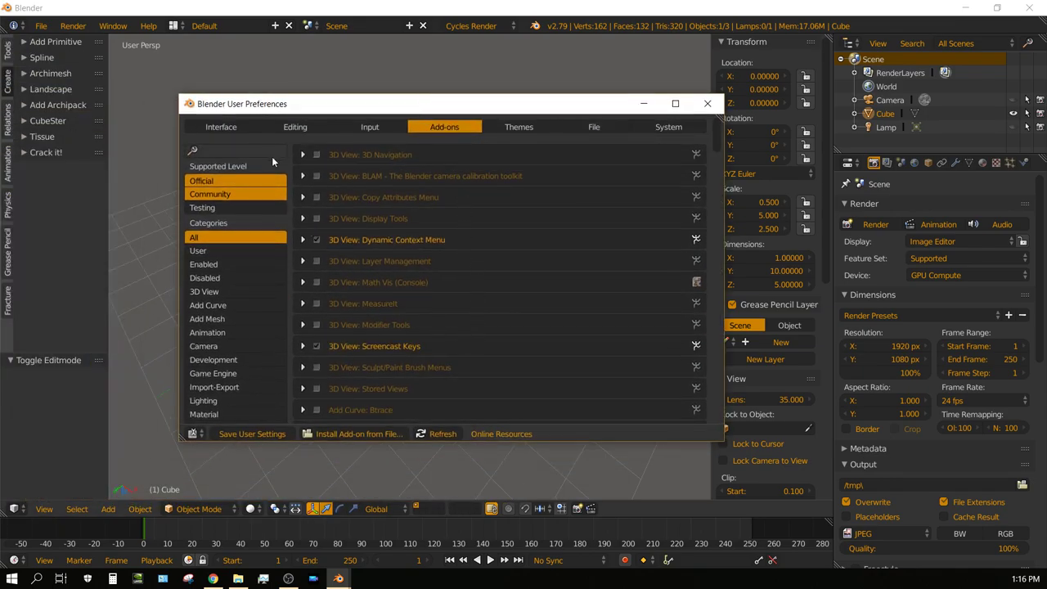
pyautogui.click(229, 148)
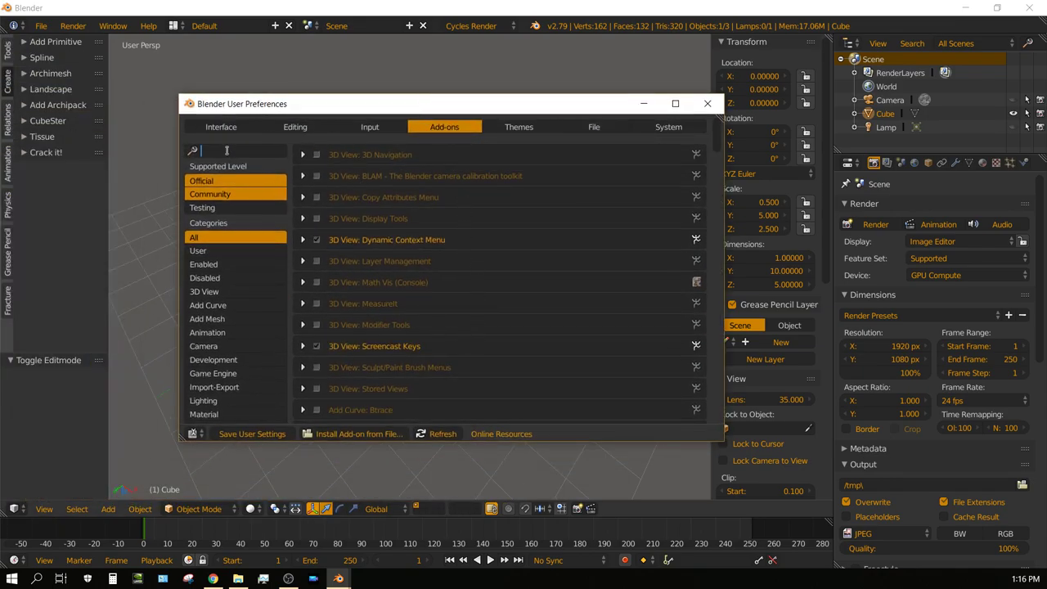
pyautogui.write('crack')
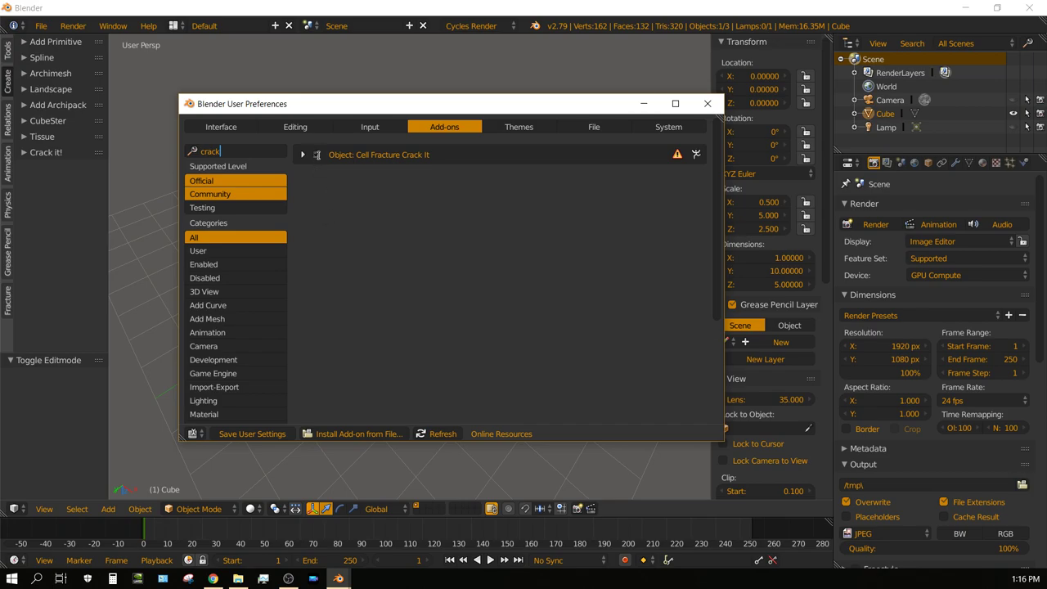
pyautogui.click(708, 104)
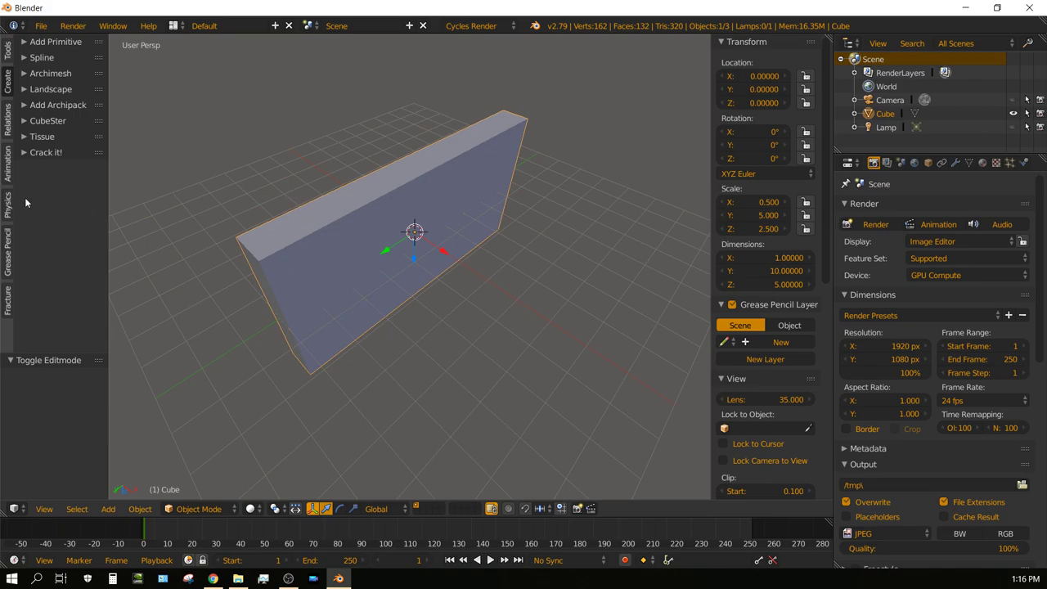
# Expand the Crack it! panel, widen the tool shelf, and run Crack it! on the wall slab.
pyautogui.click(23, 154)
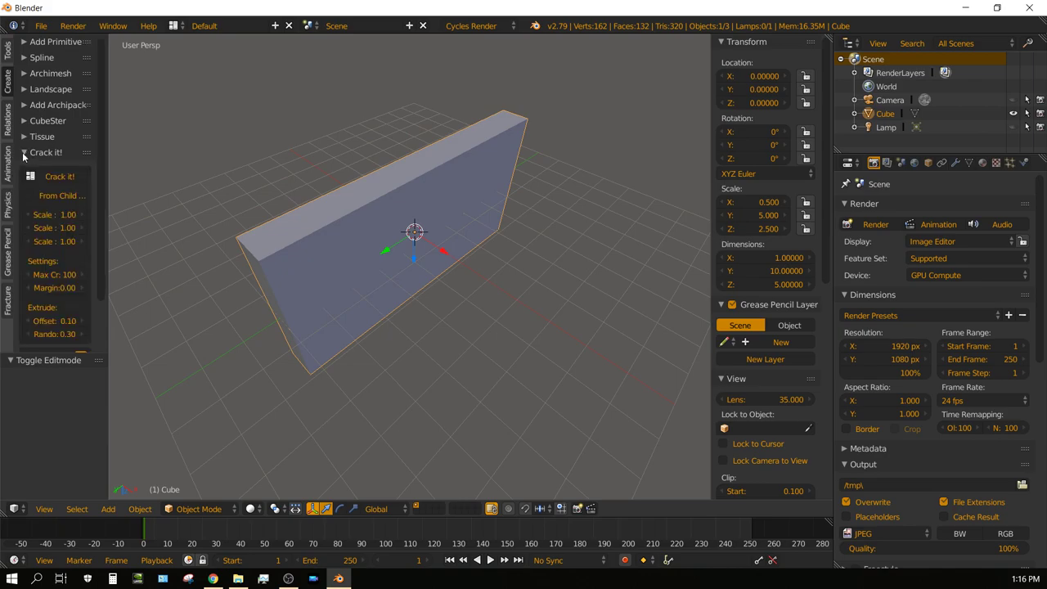
pyautogui.moveTo(107, 264); pyautogui.dragTo(136, 263)
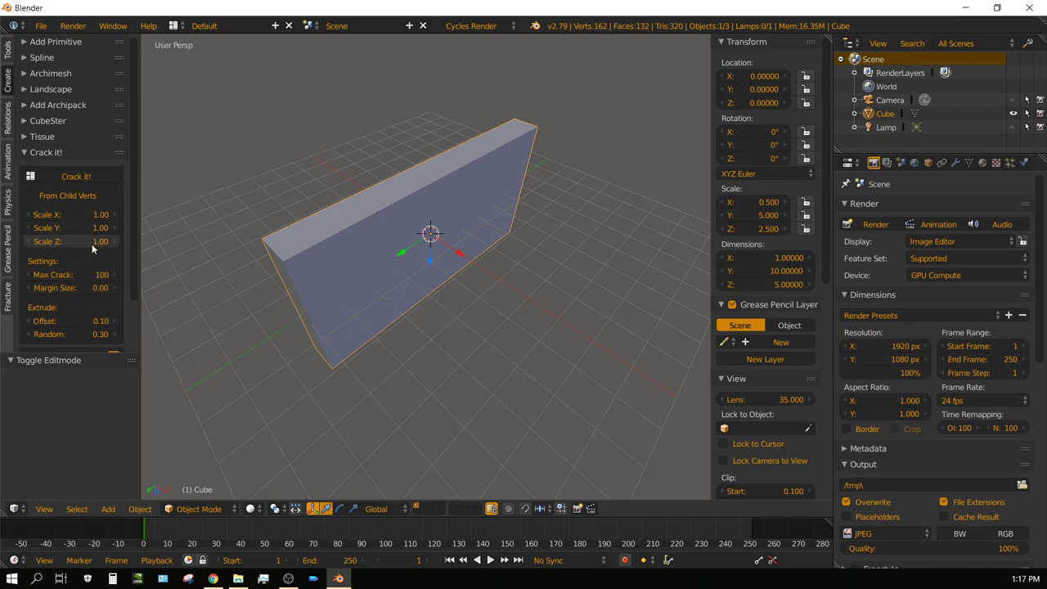
pyautogui.click(79, 175)
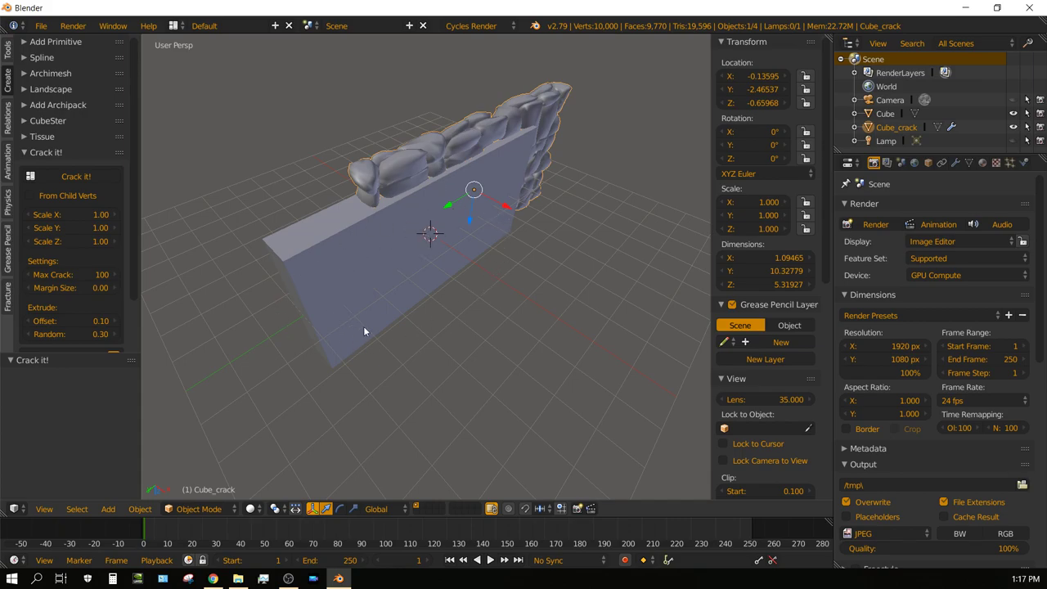
# Select the original plain wall cube and delete it.
pyautogui.rightClick(327, 241)
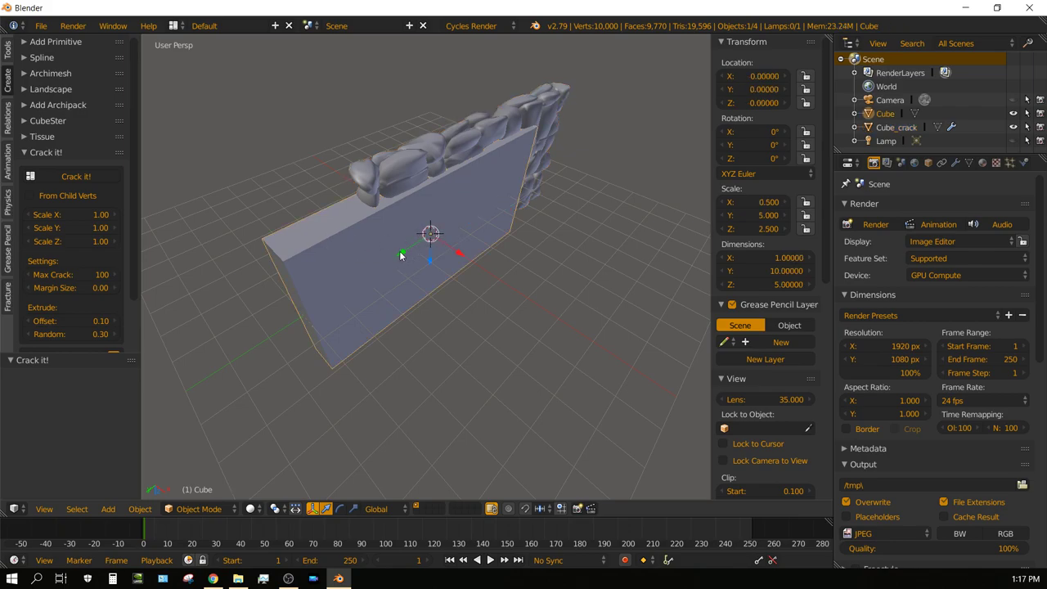
pyautogui.moveTo(400, 256); pyautogui.dragTo(263, 294)
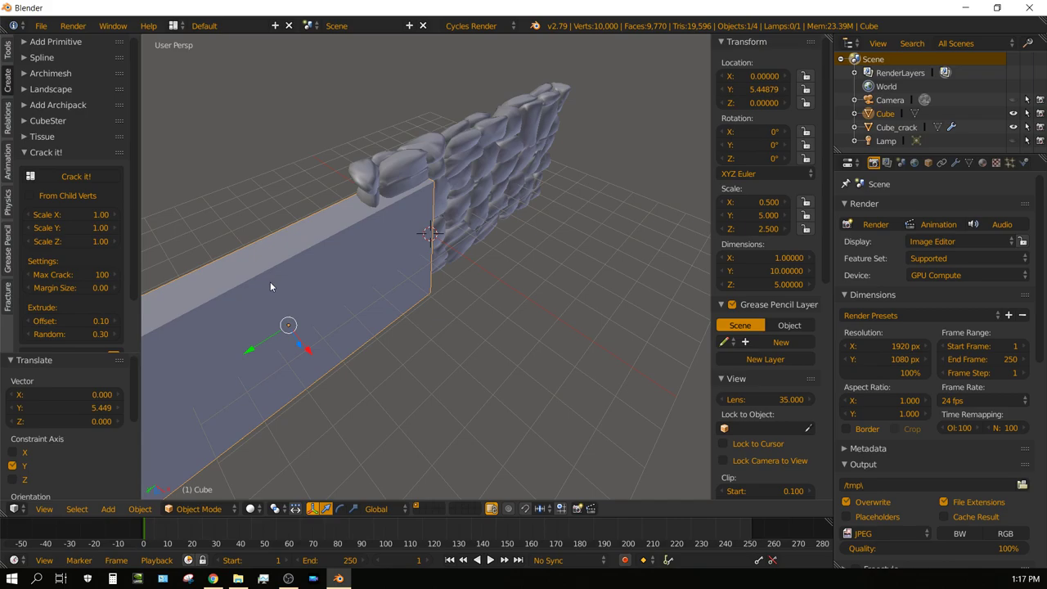
pyautogui.press('x')
pyautogui.click(250, 284)
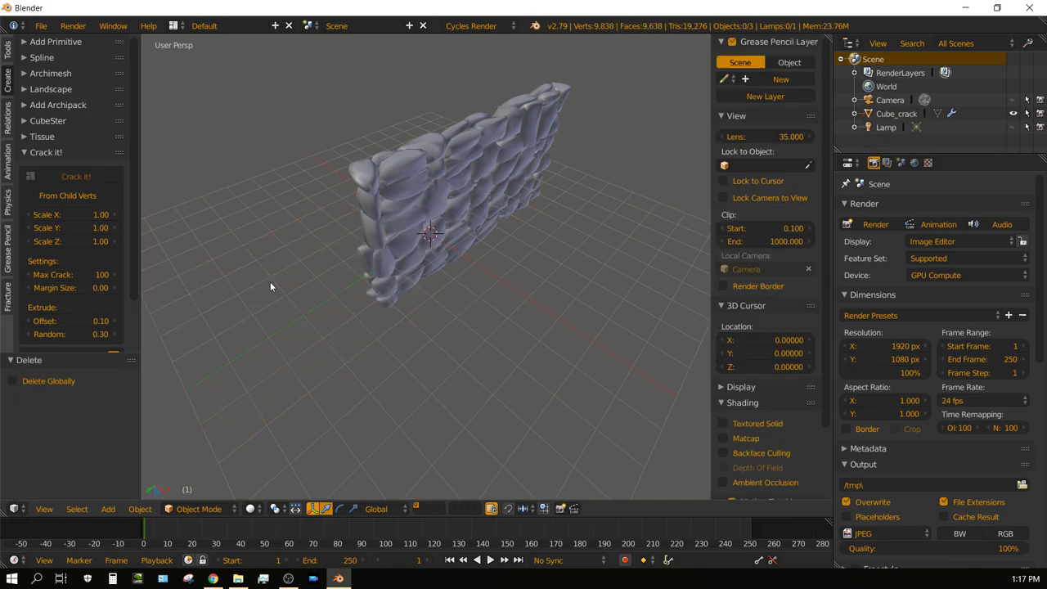
# Move Cube_crack along the Y axis to Location Y 0.44646.
pyautogui.rightClick(482, 190)
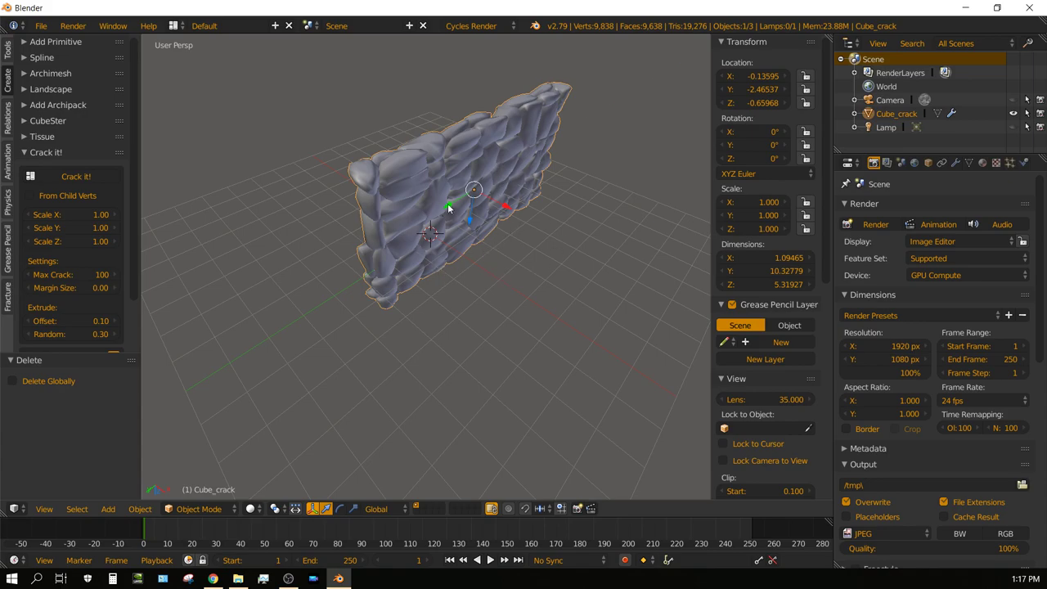
pyautogui.press('g')
pyautogui.press('y')
pyautogui.click(402, 242)
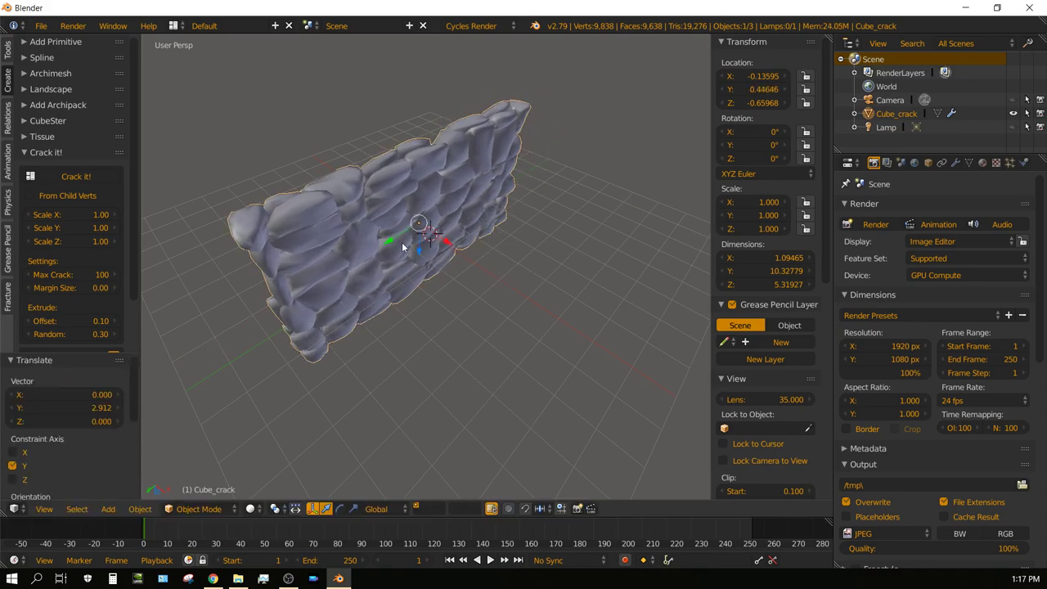
# Give Cube_crack a new material with a Principled BSDF surface shader.
pyautogui.click(982, 163)
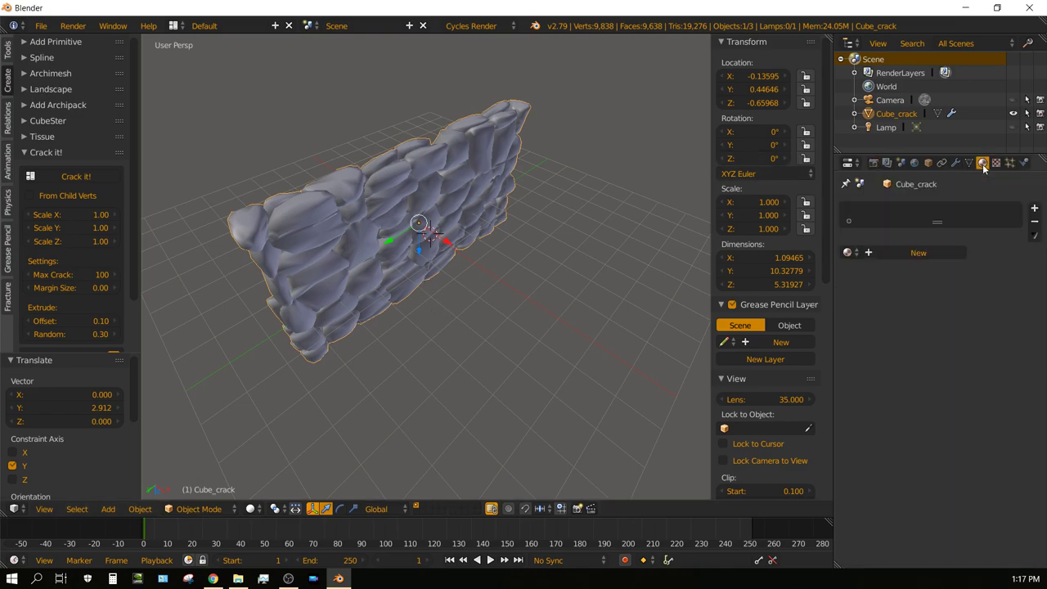
pyautogui.click(920, 252)
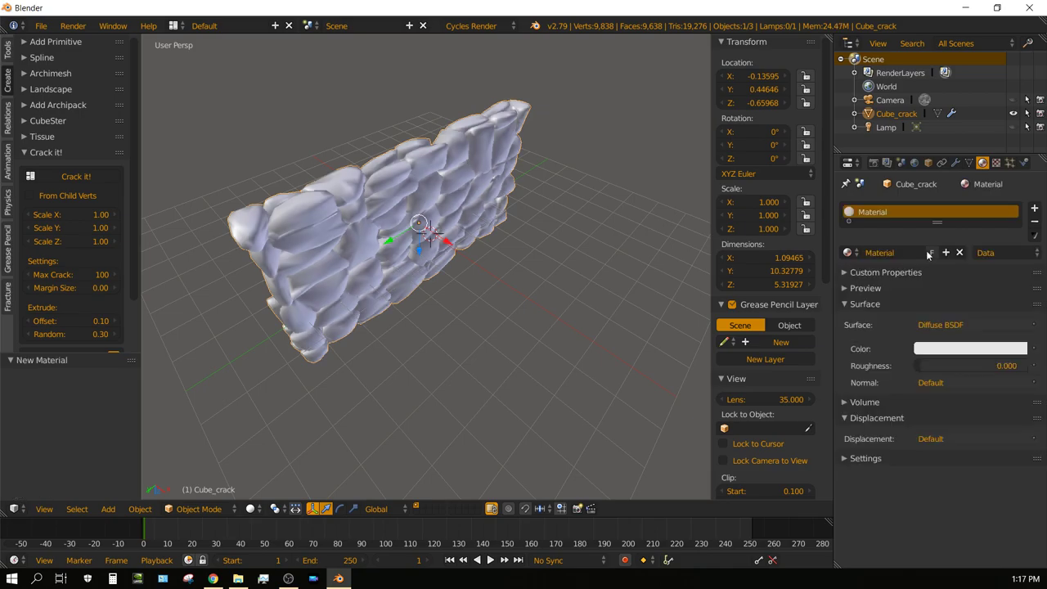
pyautogui.click(960, 323)
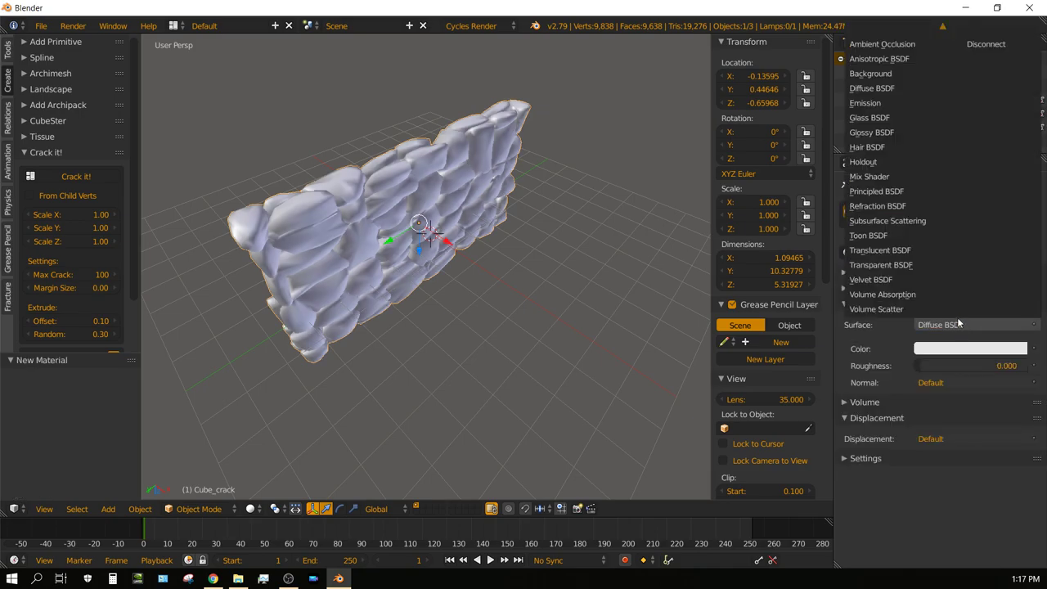
pyautogui.click(889, 191)
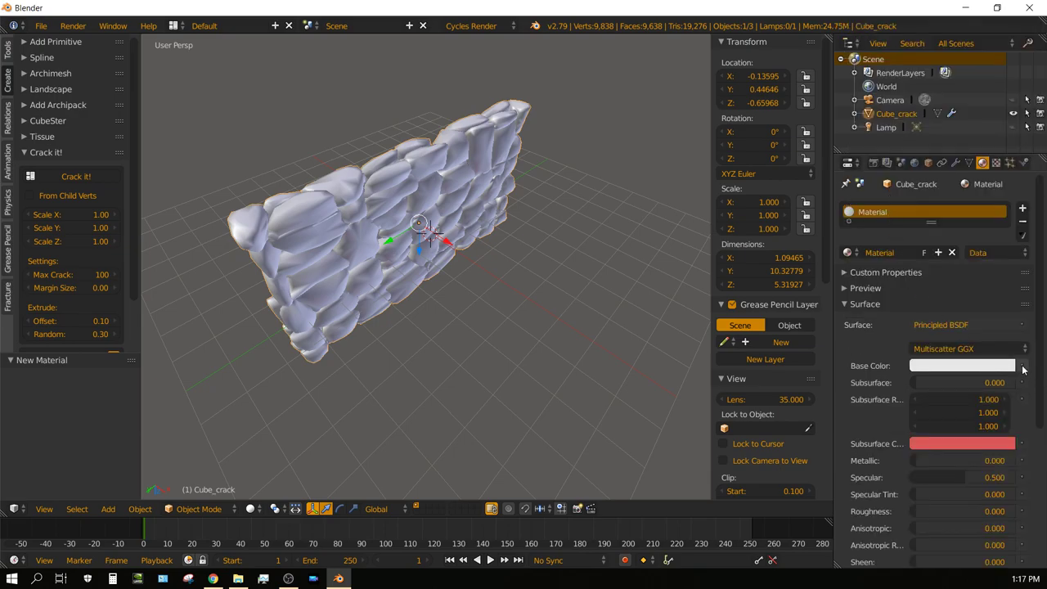
# Drive the material's Base Color with an Image Texture and browse for an image.
pyautogui.click(1022, 366)
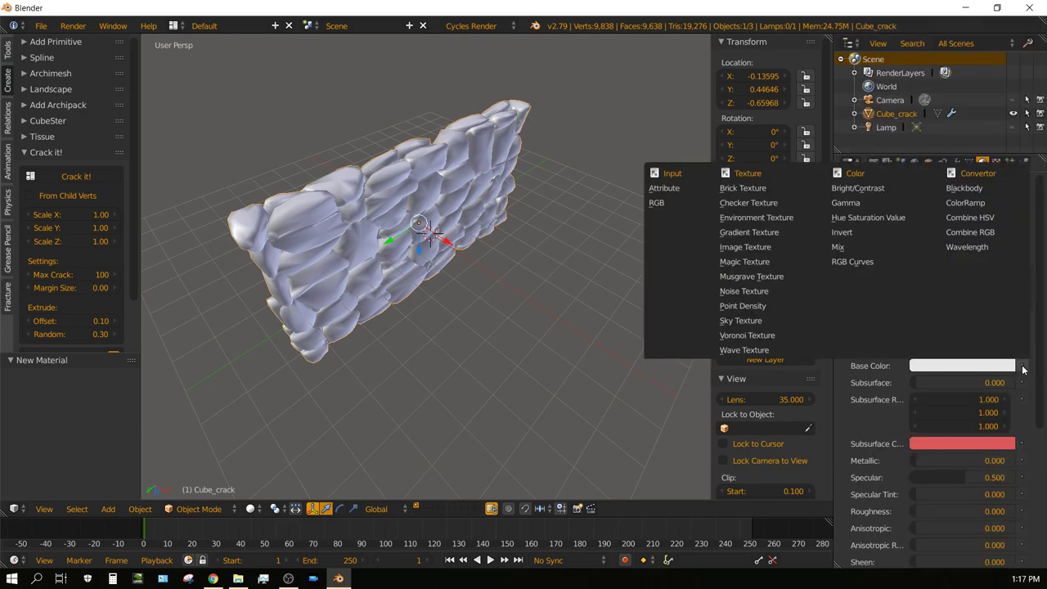
pyautogui.click(763, 248)
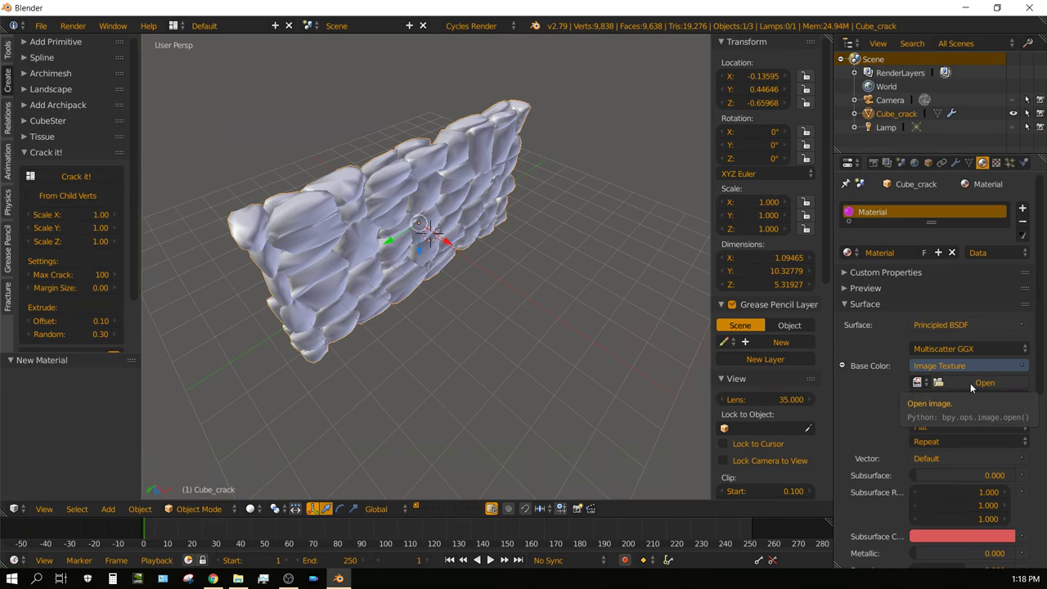
pyautogui.click(970, 383)
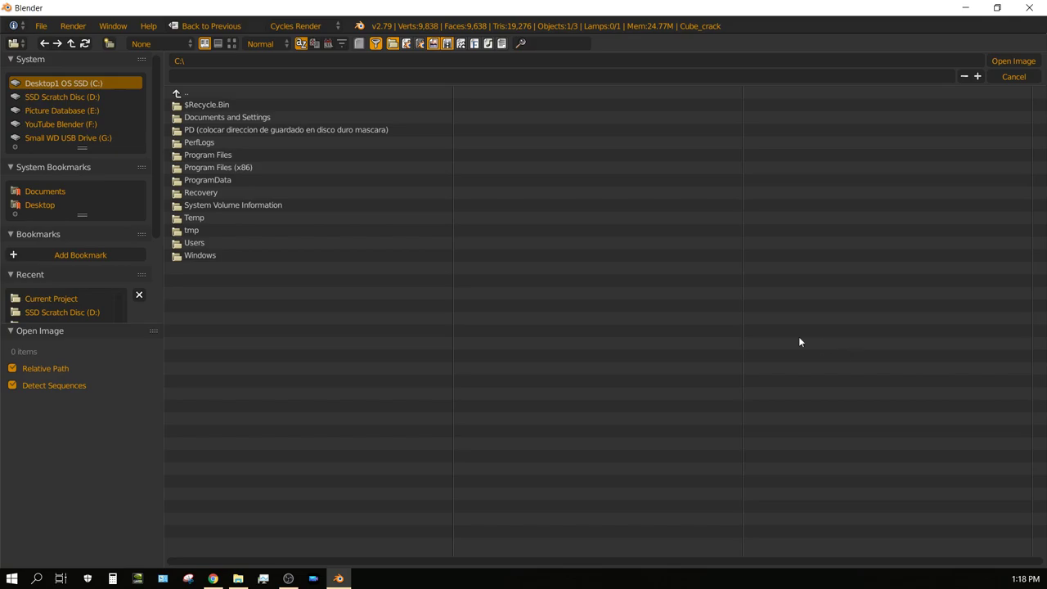
# Load the dark stone texture JPG from drive D, browsing it as thumbnails.
pyautogui.click(79, 97)
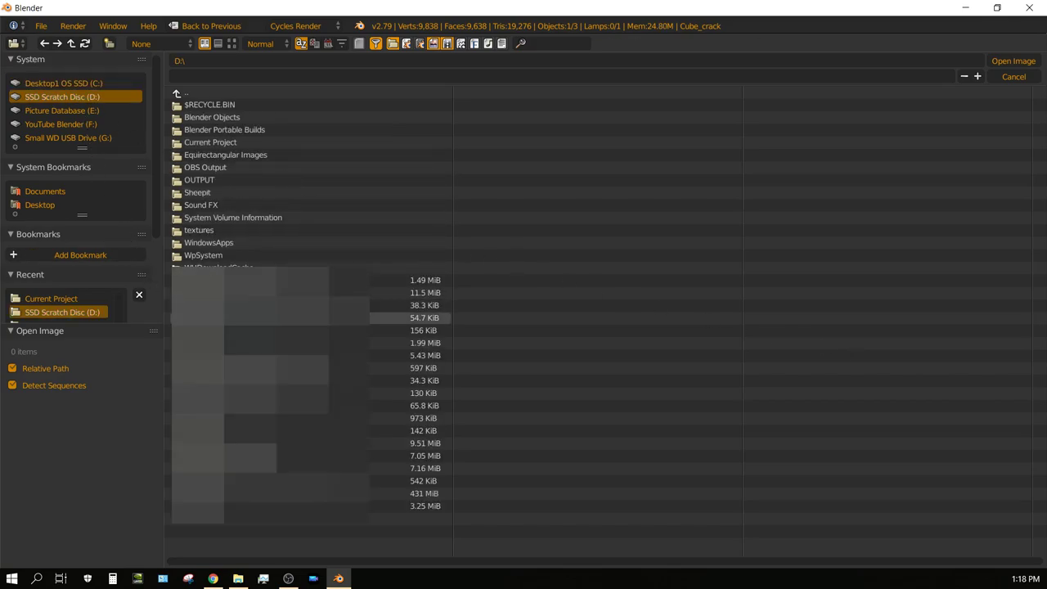
pyautogui.click(231, 44)
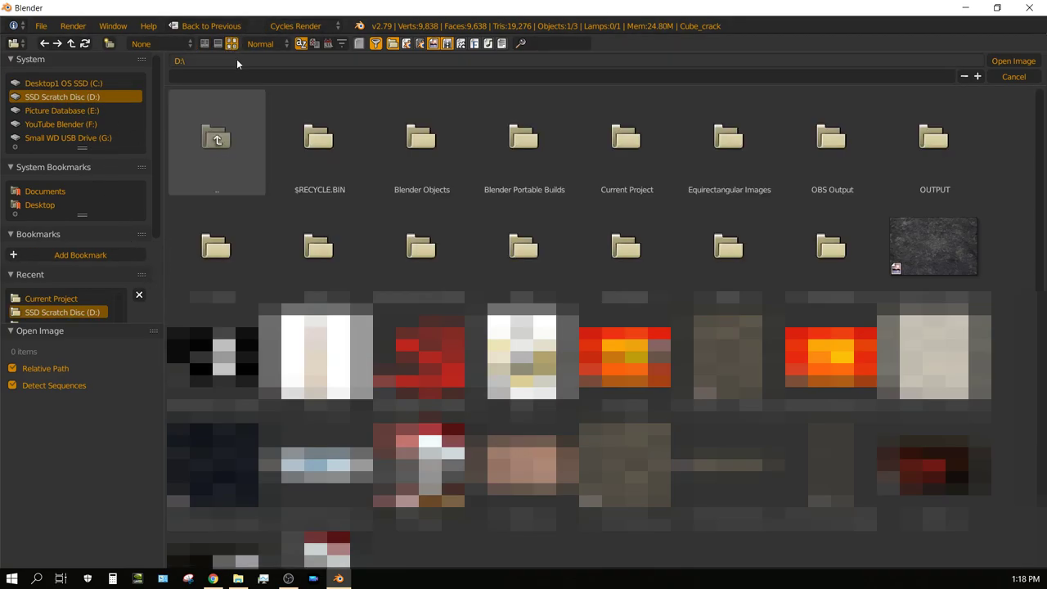
pyautogui.click(944, 252)
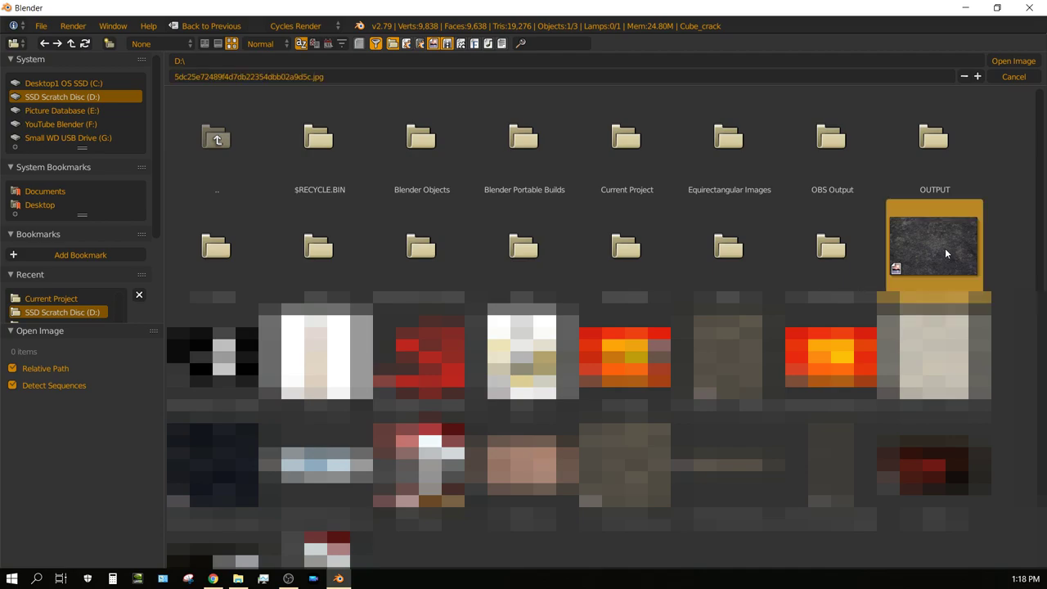
pyautogui.click(1013, 62)
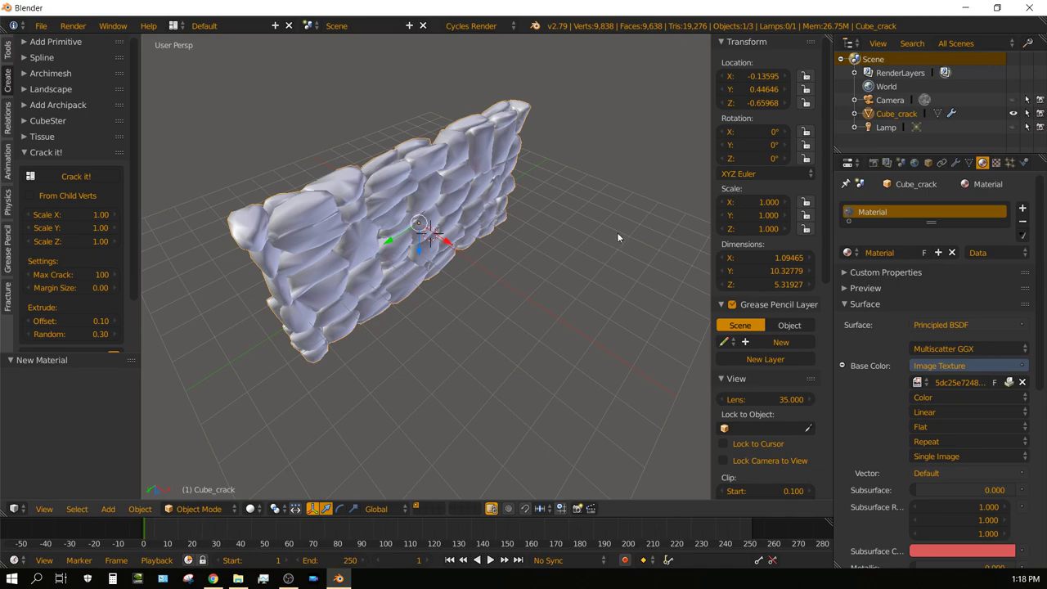
# Split off a new area as a UV/Image Editor displaying the stone texture.
pyautogui.moveTo(829, 36); pyautogui.dragTo(482, 55)
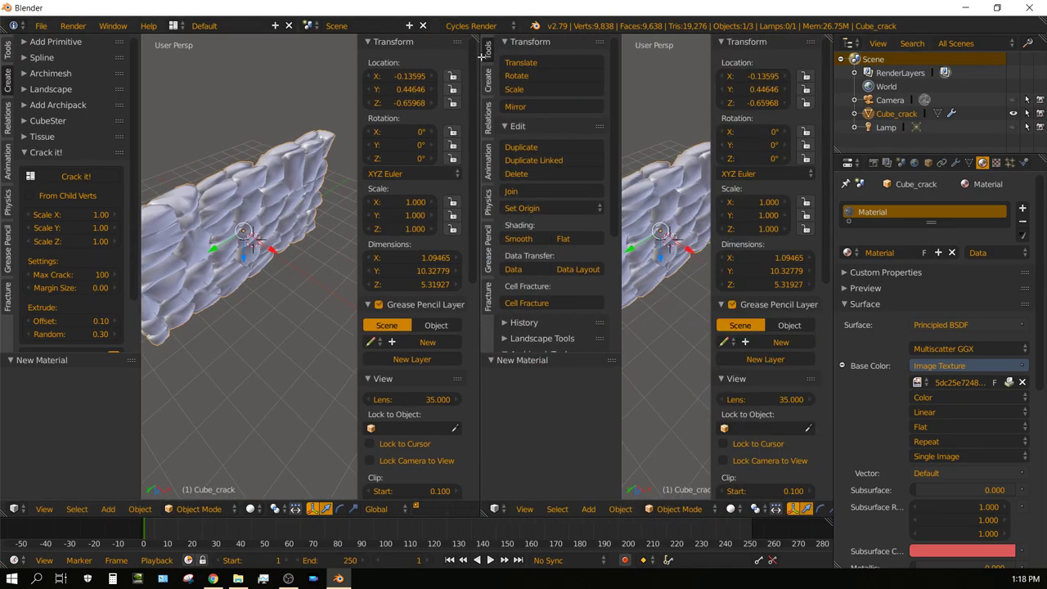
pyautogui.click(499, 509)
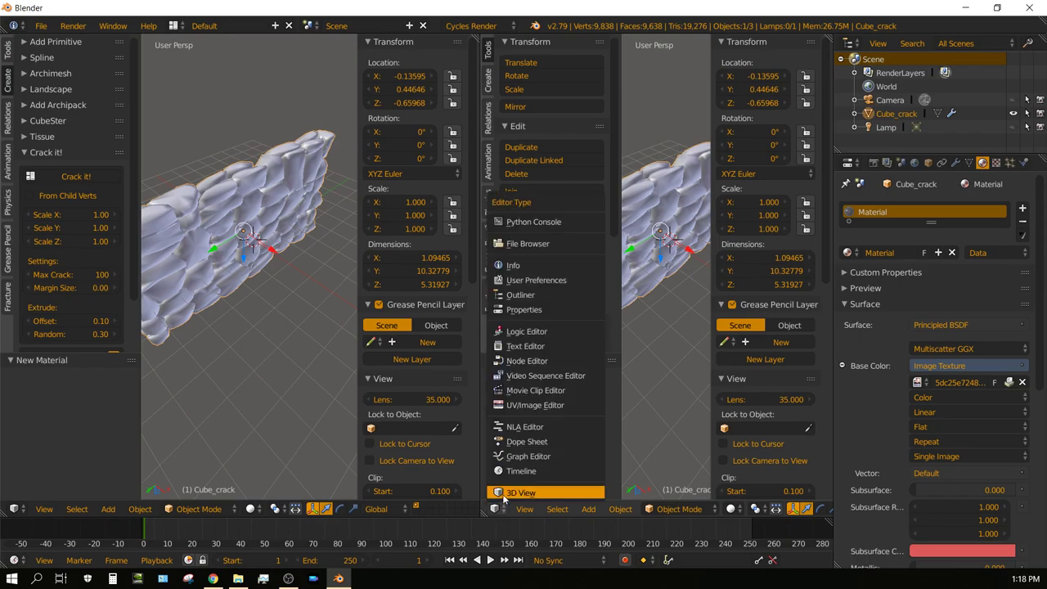
pyautogui.click(520, 404)
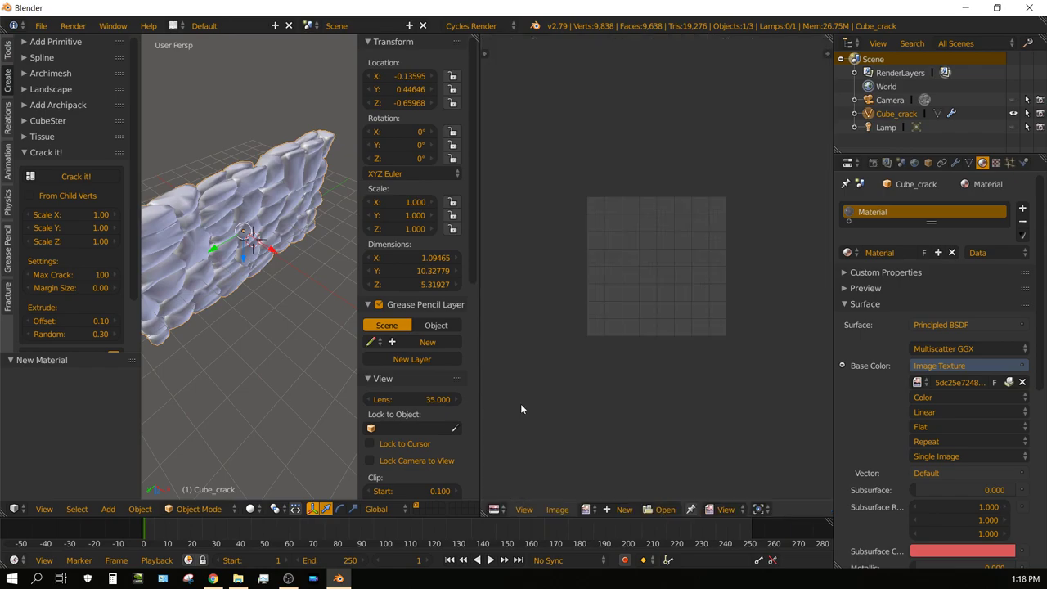
pyautogui.click(597, 509)
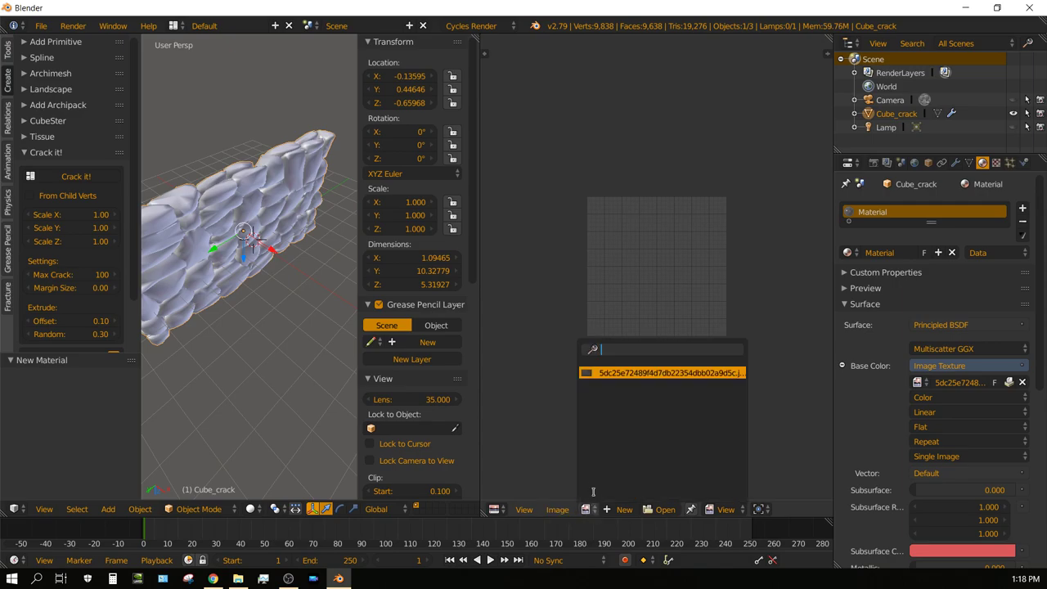
pyautogui.click(609, 372)
pyautogui.scroll(-3, 619, 333)
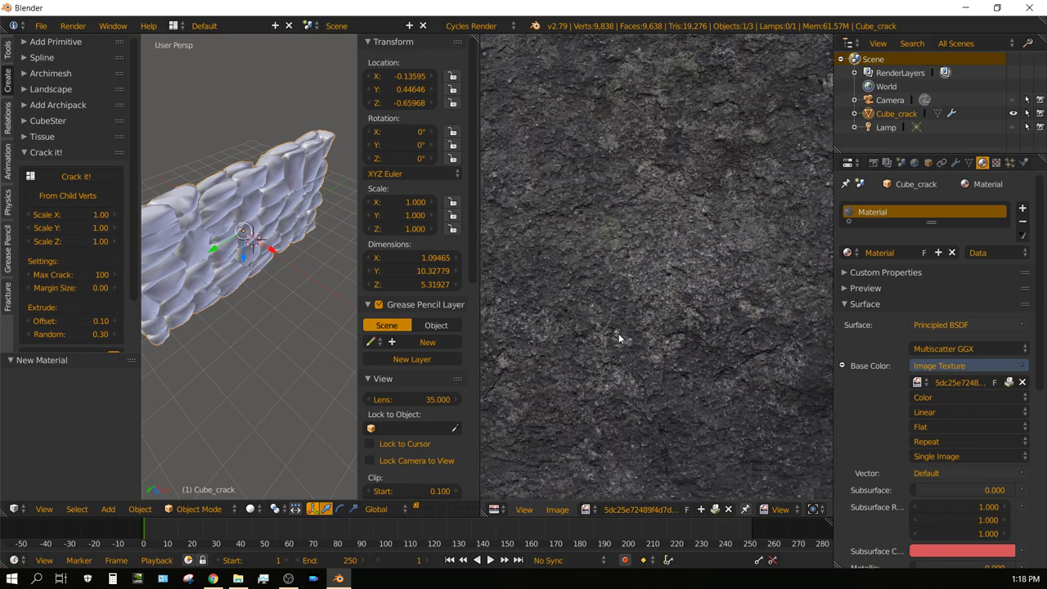
pyautogui.scroll(-1, 618, 332)
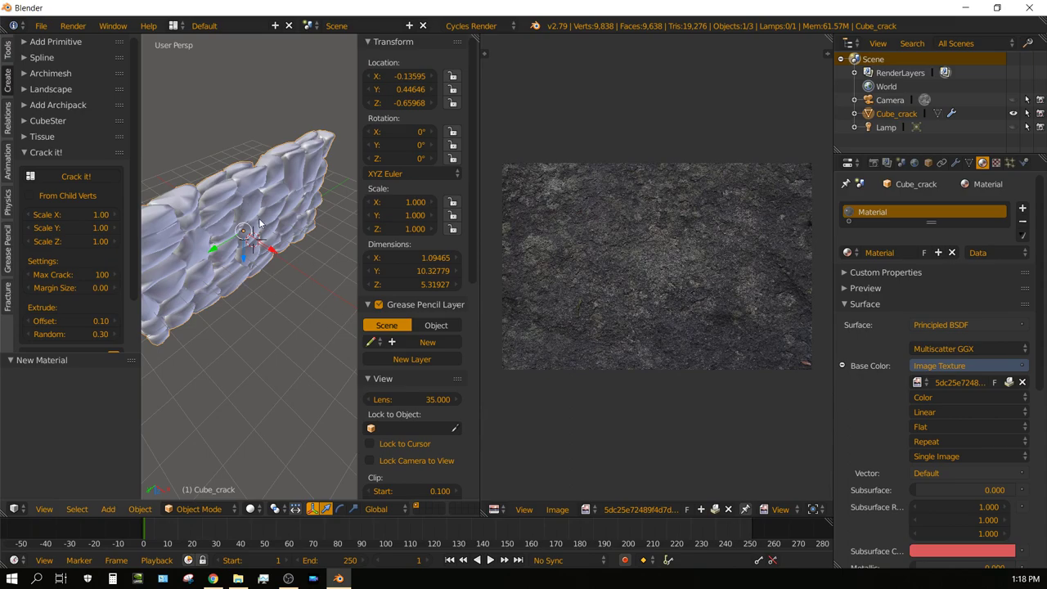
# Select all of Cube_crack in Edit Mode and Smart UV Project it with angle limit 66.
pyautogui.press('Tab')
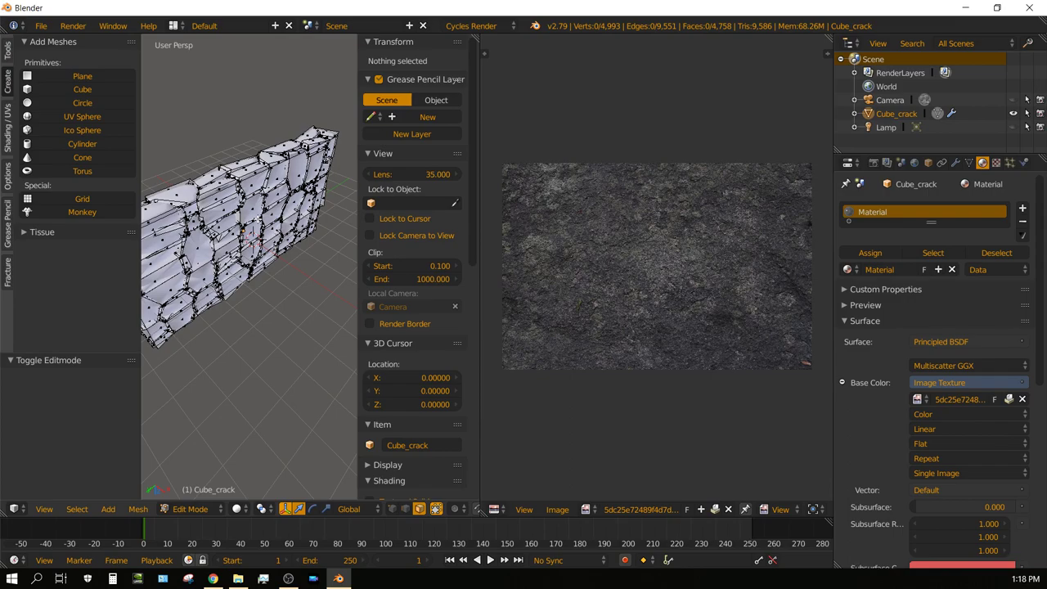
pyautogui.press('a')
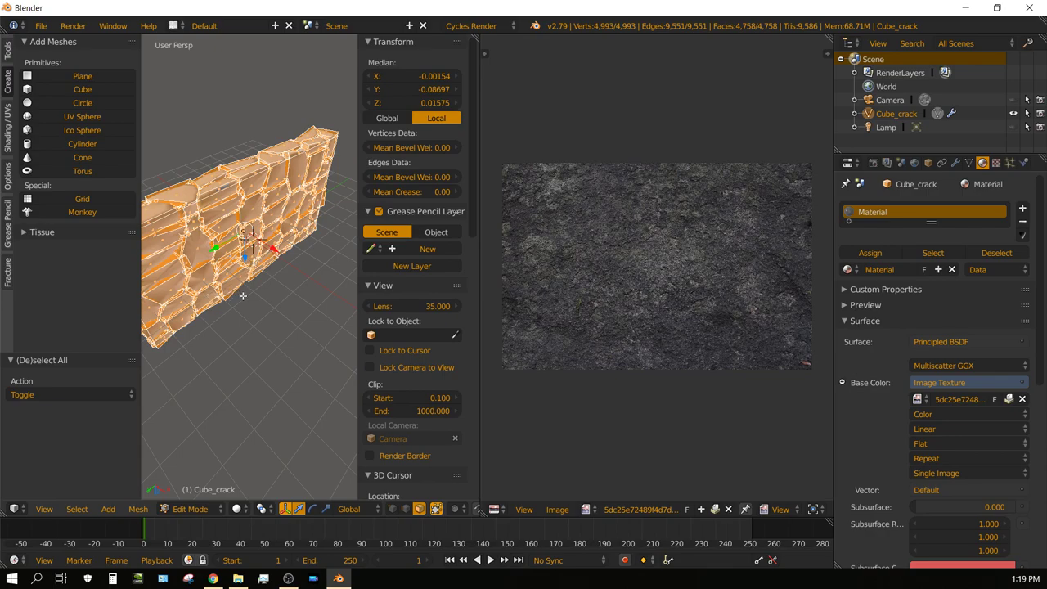
pyautogui.press('u')
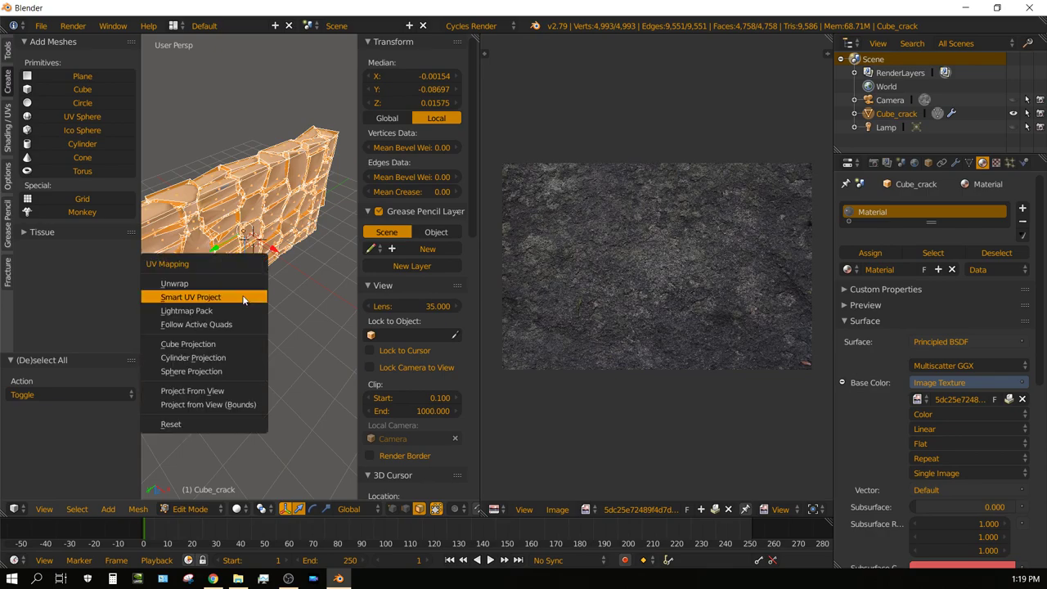
pyautogui.click(196, 298)
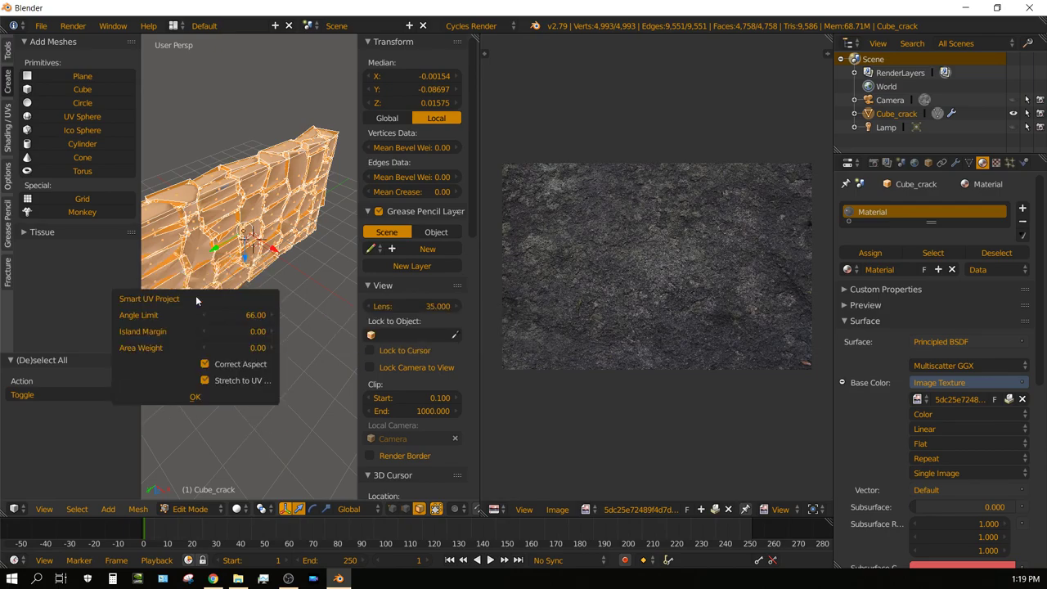
pyautogui.click(198, 396)
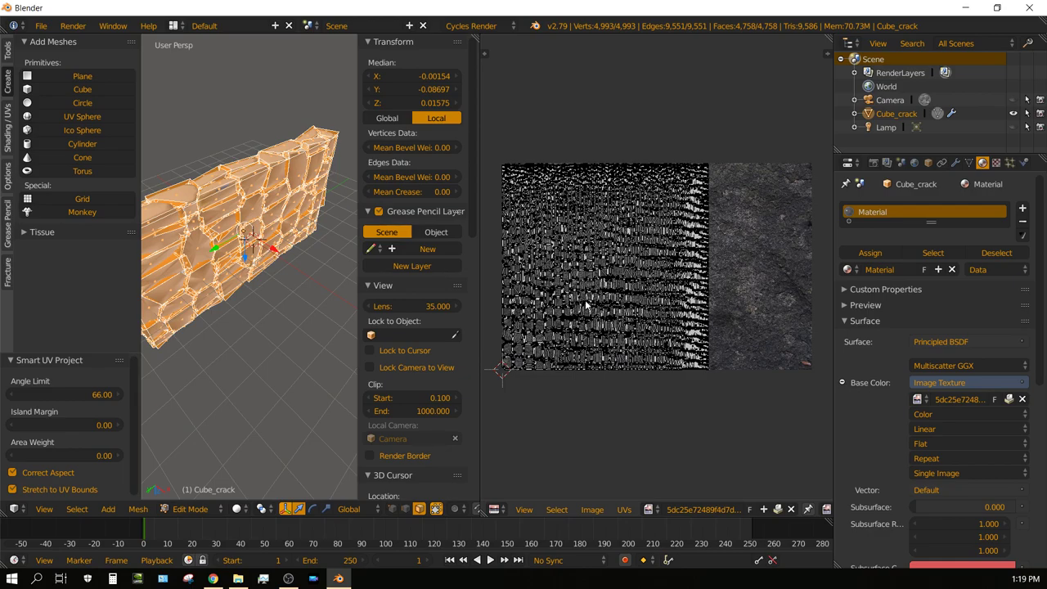
# Scale all UVs up by 2.121, then widen the 3D view over the image editor.
pyautogui.press('a')
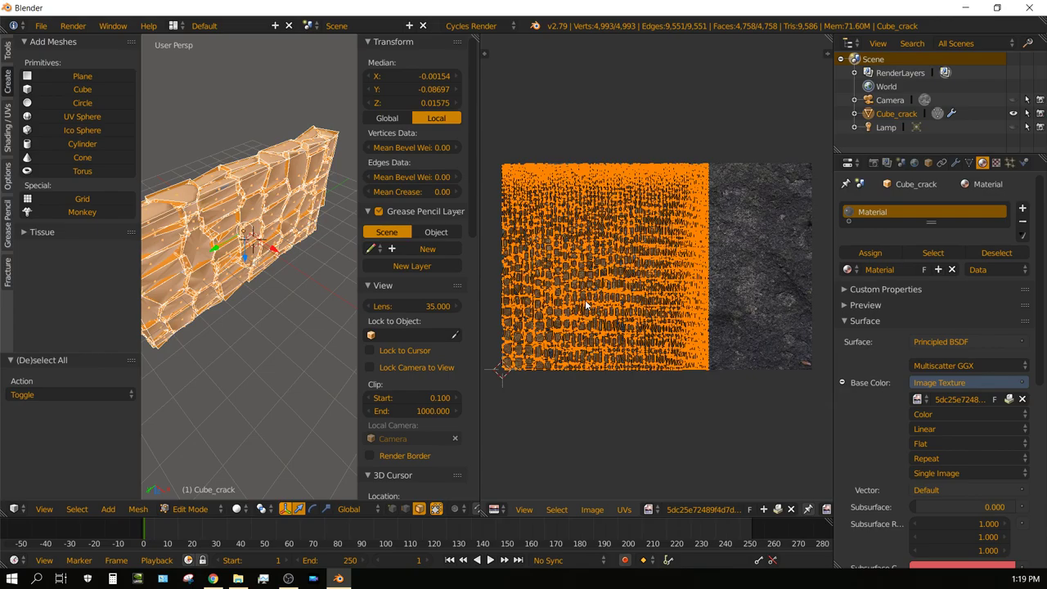
pyautogui.press('s')
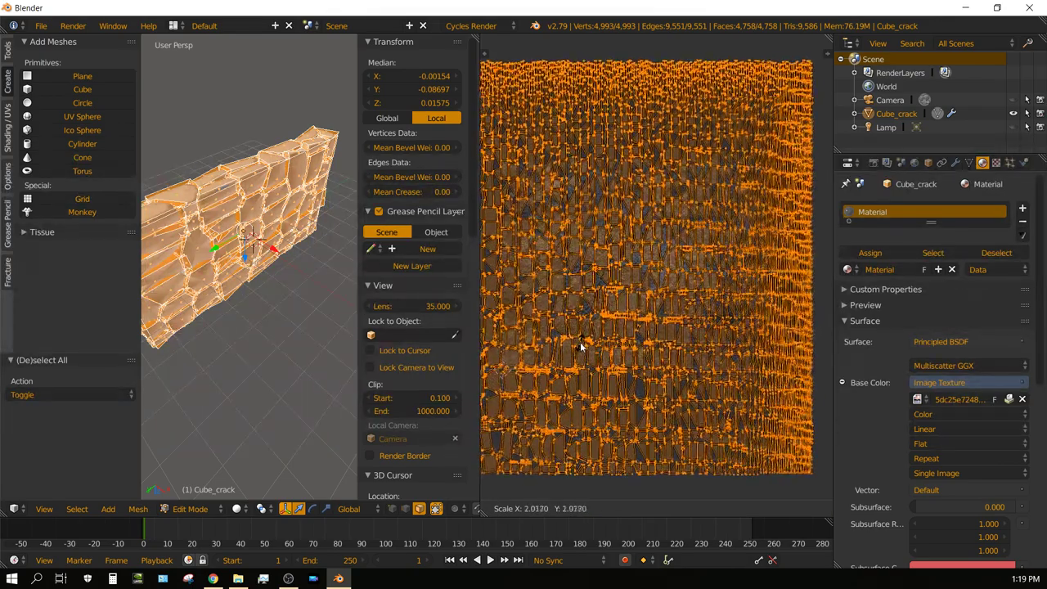
pyautogui.click(578, 347)
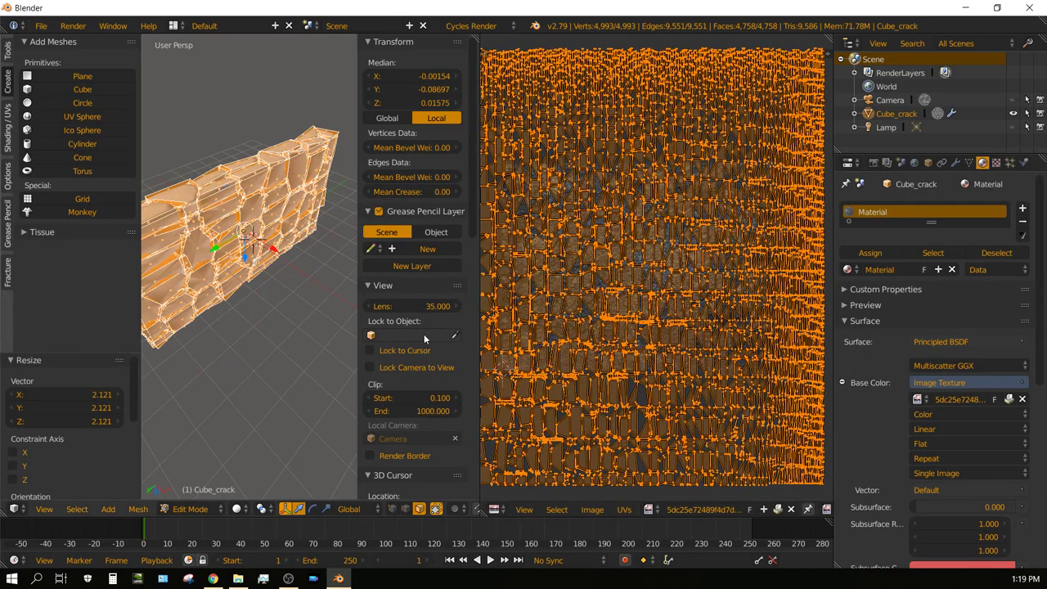
pyautogui.moveTo(478, 263); pyautogui.dragTo(814, 262)
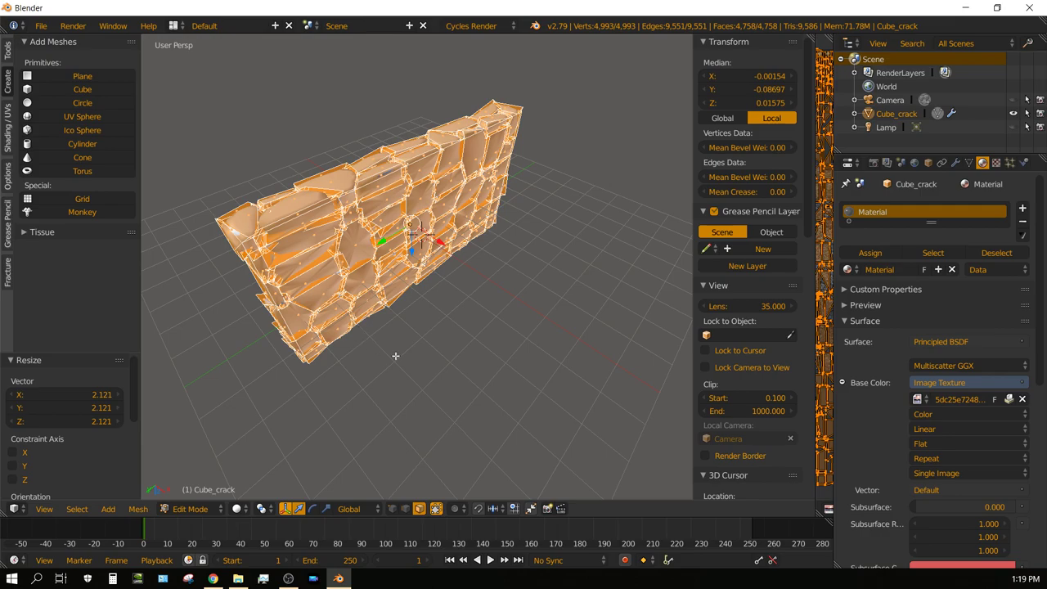
# Back in Object Mode, add a Plane and scale it to 18.574 as a floor.
pyautogui.press('Tab')
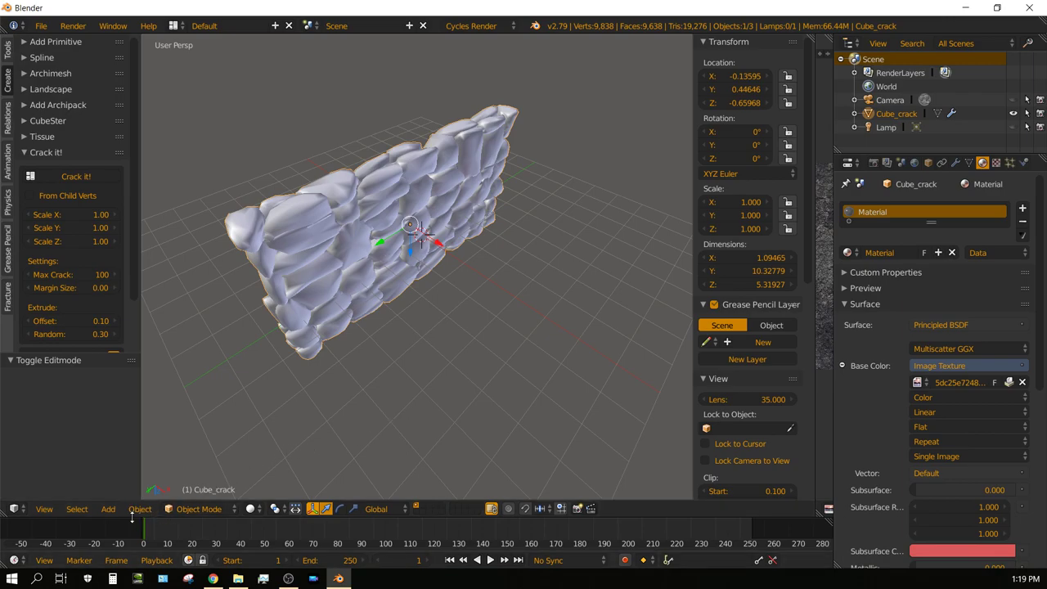
pyautogui.click(108, 509)
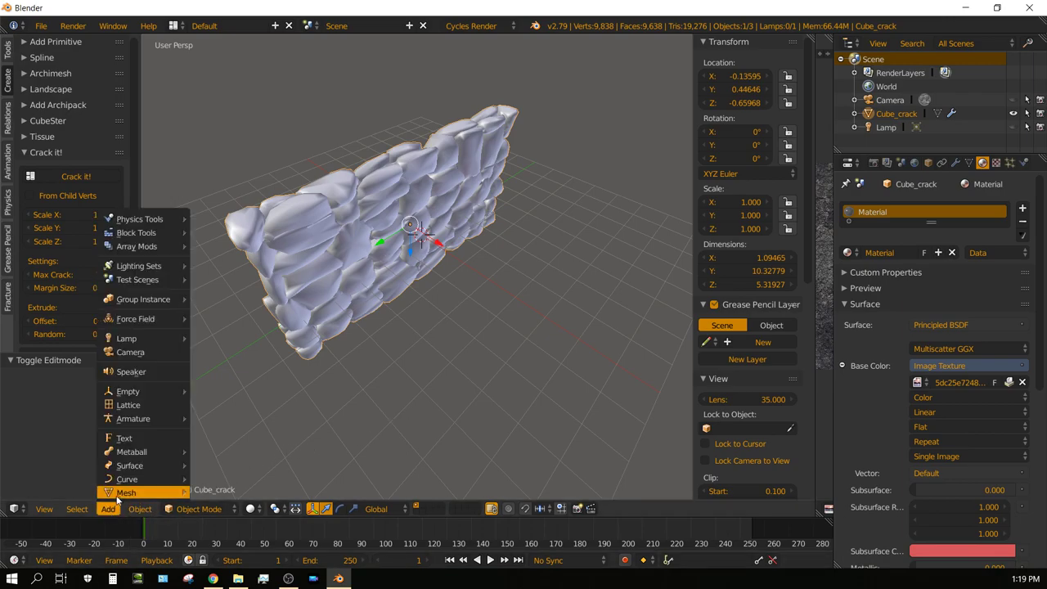
pyautogui.moveTo(121, 490)
pyautogui.click(219, 130)
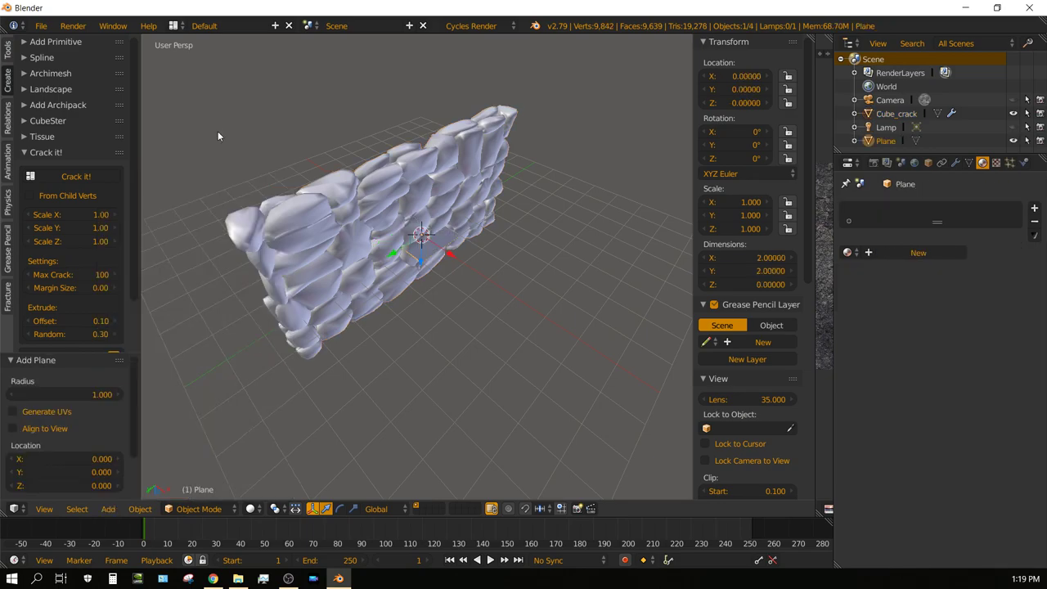
pyautogui.press('s')
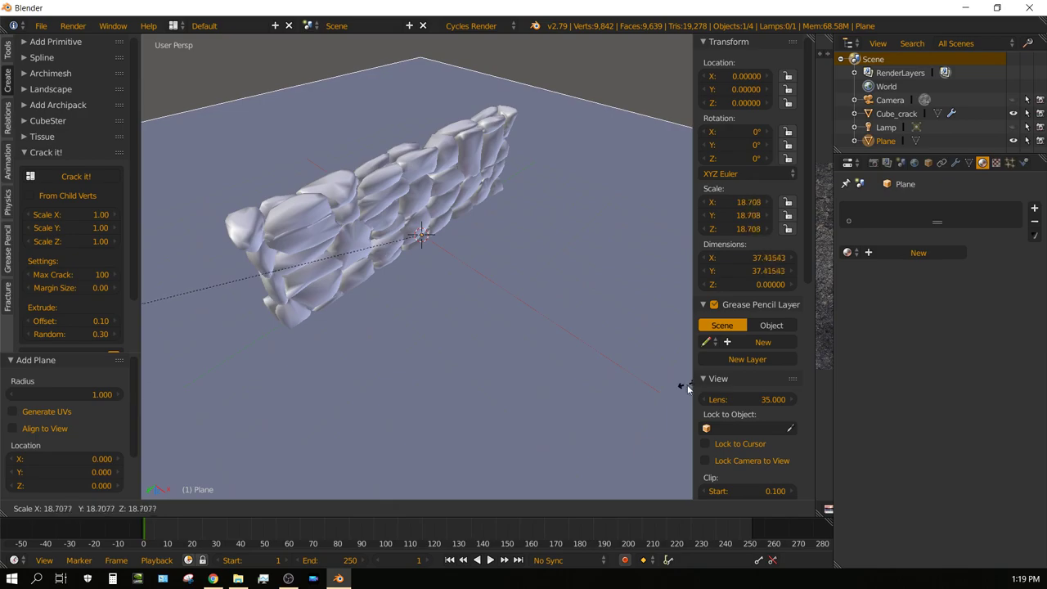
pyautogui.click(155, 391)
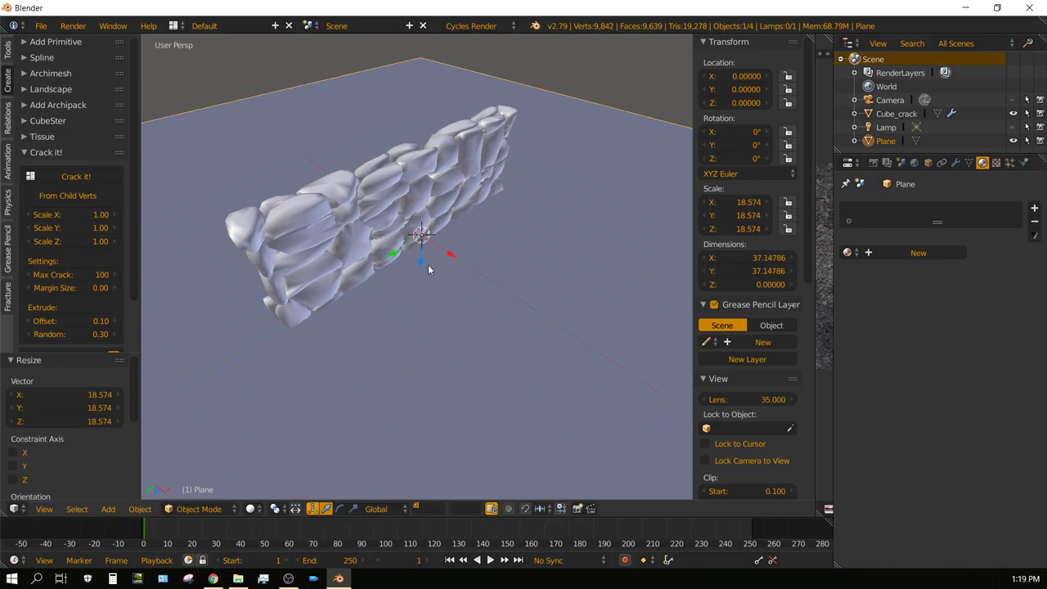
# In front orthographic view, lower the plane to Z -3.275 beneath the wall.
pyautogui.press('KP_1')
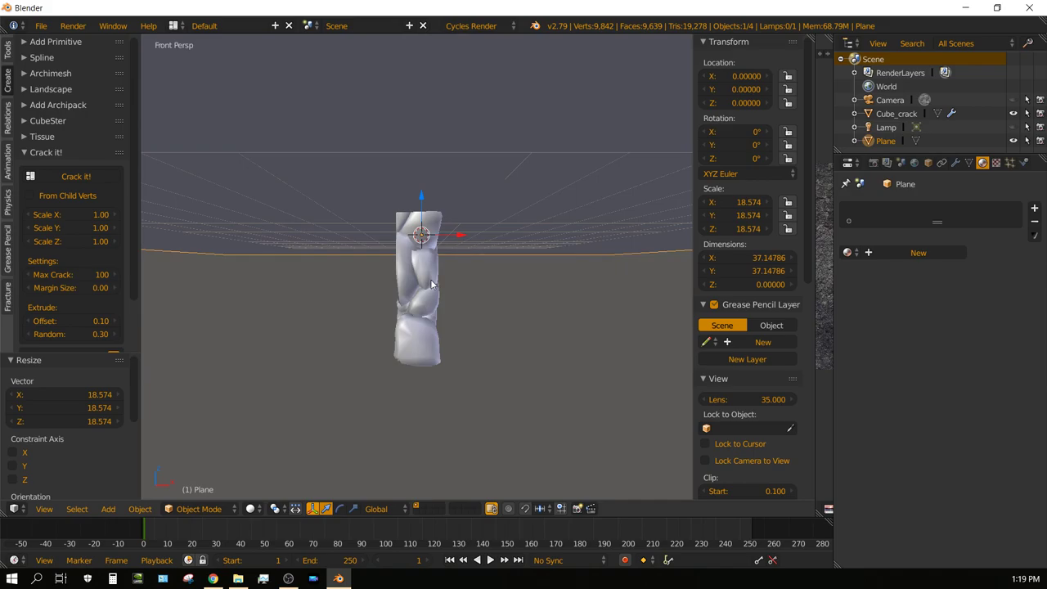
pyautogui.press('KP_5')
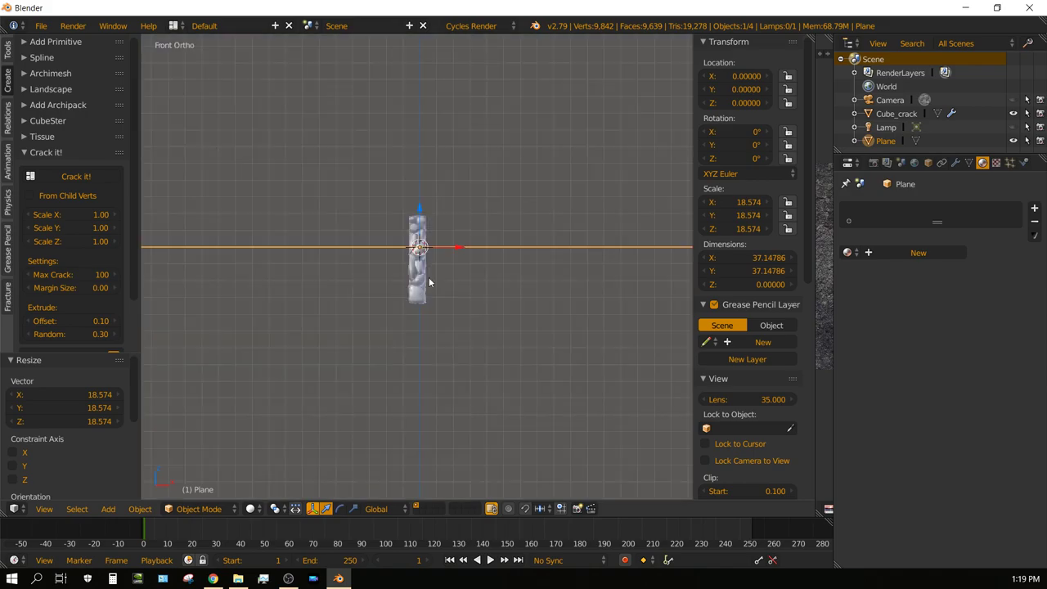
pyautogui.moveTo(419, 209); pyautogui.dragTo(423, 264)
pyautogui.scroll(4, 427, 350)
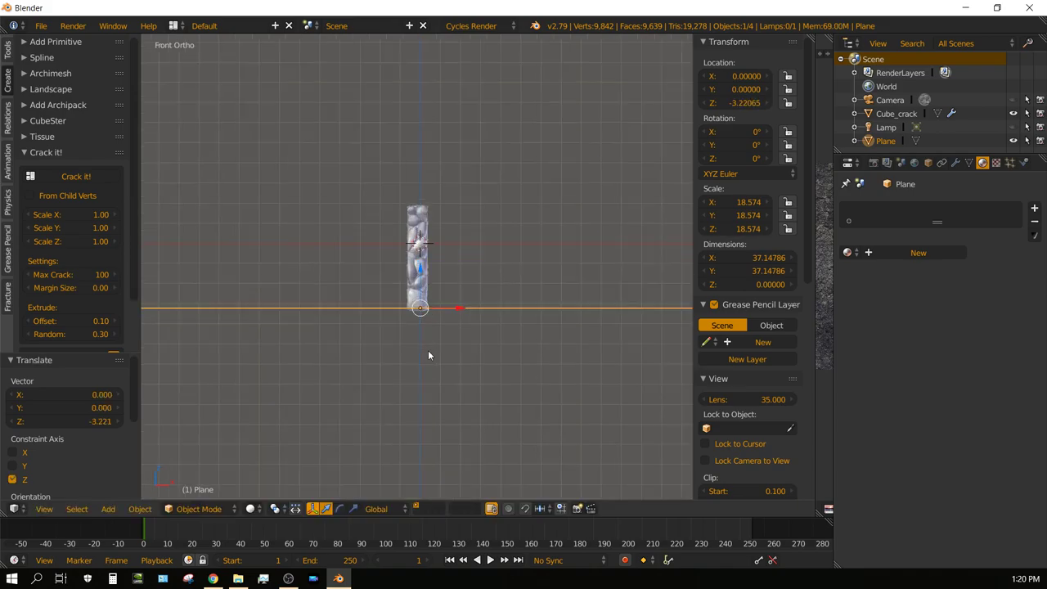
pyautogui.scroll(2, 424, 351)
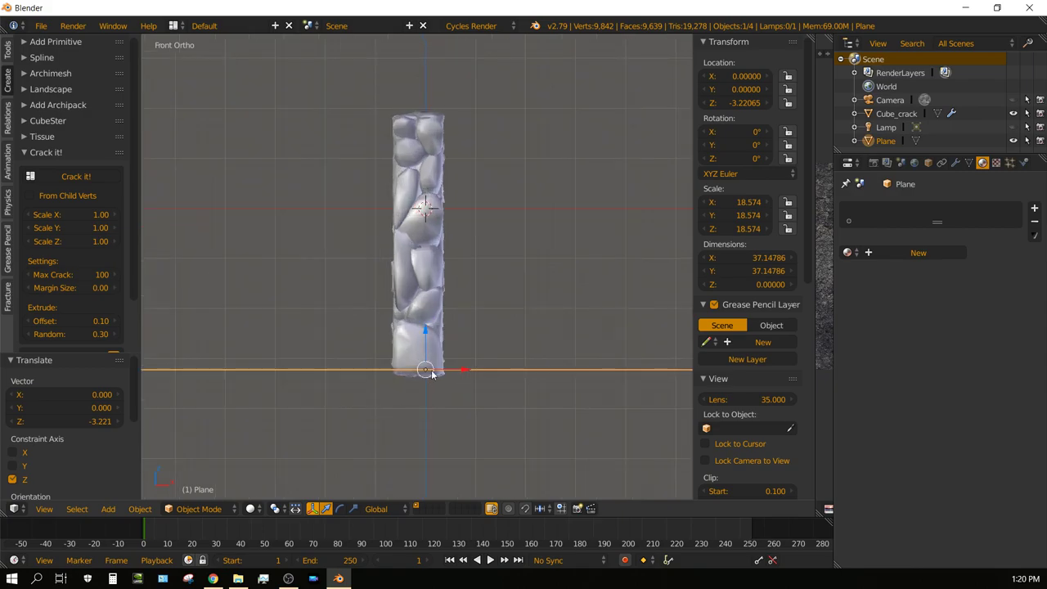
pyautogui.moveTo(425, 332); pyautogui.dragTo(449, 341)
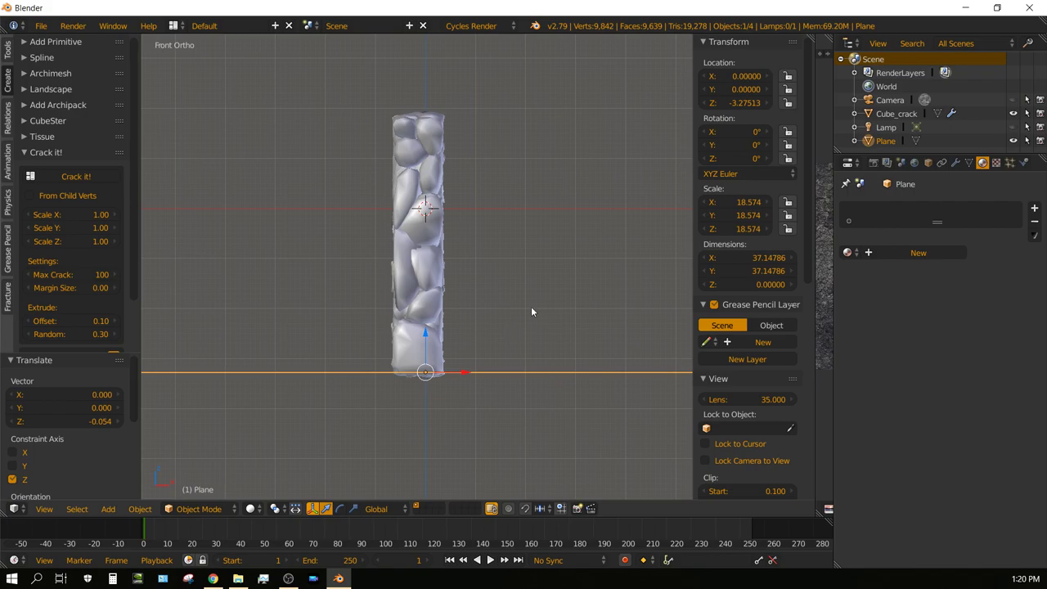
pyautogui.press('KP_0')
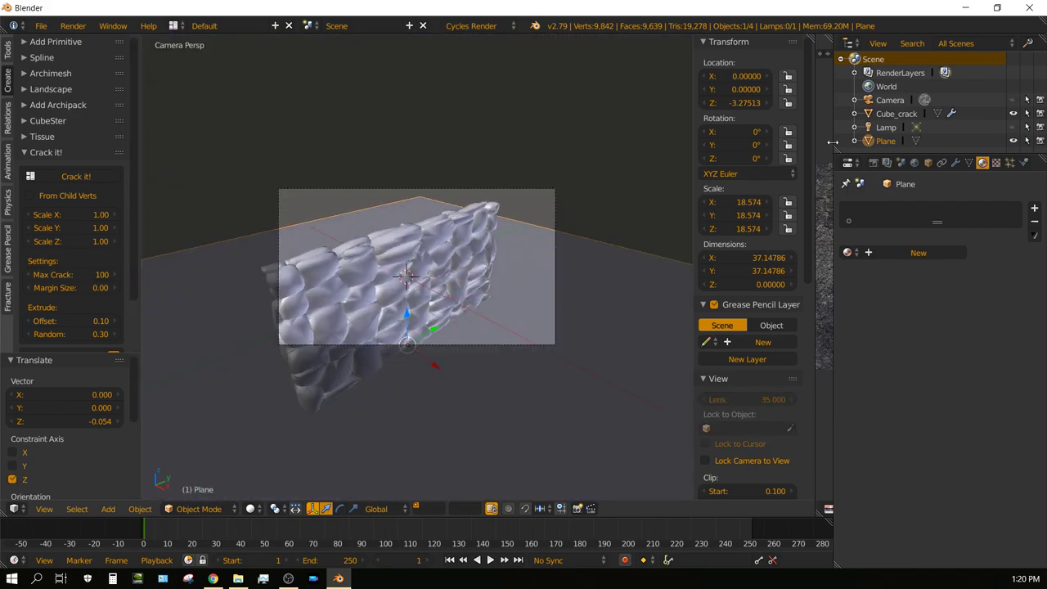
# Unhide the camera, enable Lock Camera to View, and frame the wall from a higher angle.
pyautogui.click(1012, 100)
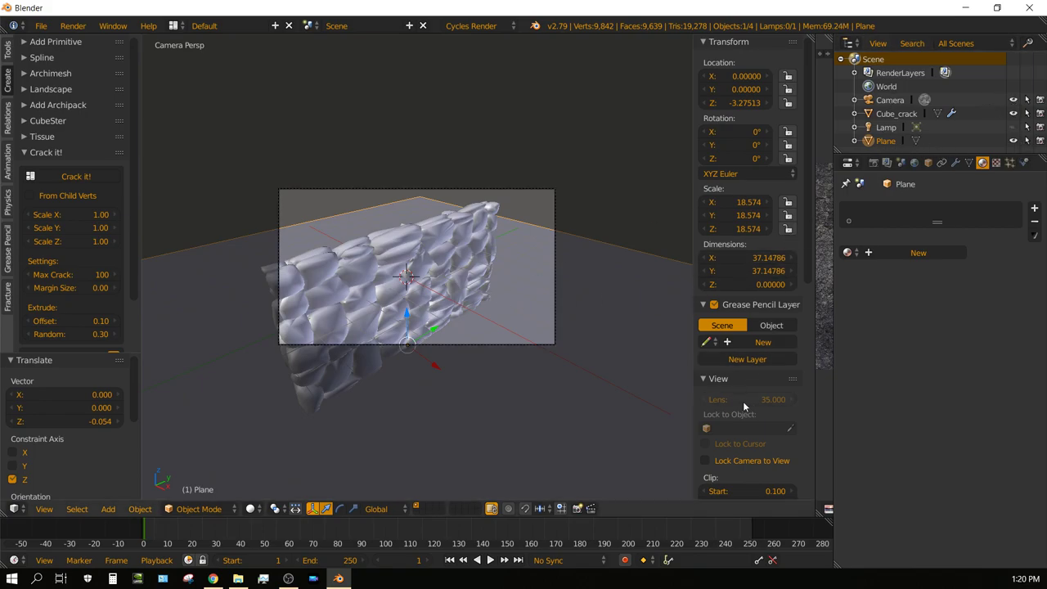
pyautogui.click(705, 460)
pyautogui.moveTo(450, 315); pyautogui.dragTo(439, 305, button='middle')
pyautogui.scroll(-2, 439, 305)
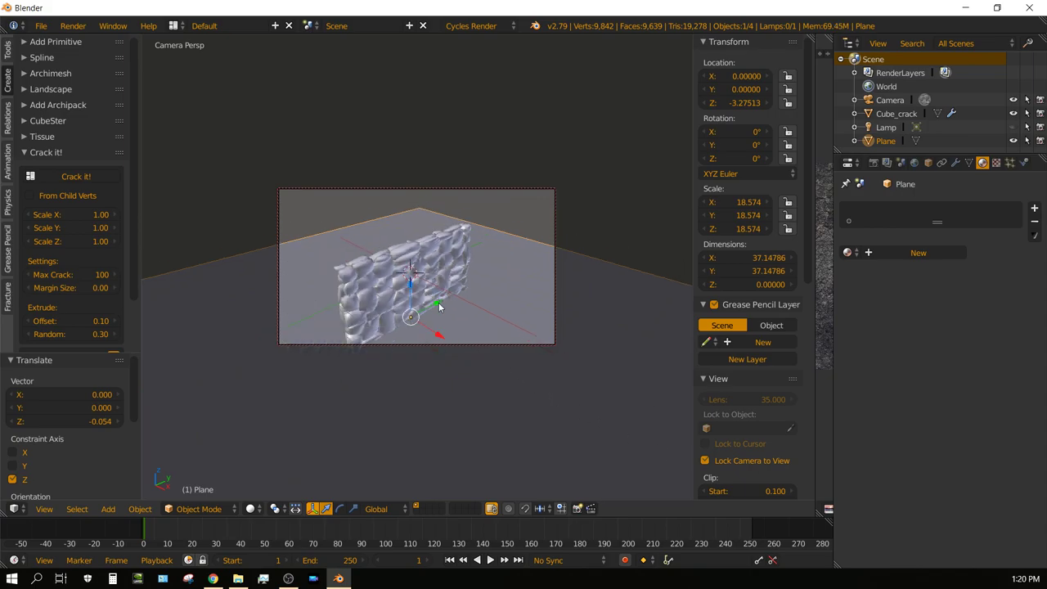
pyautogui.press('Home')
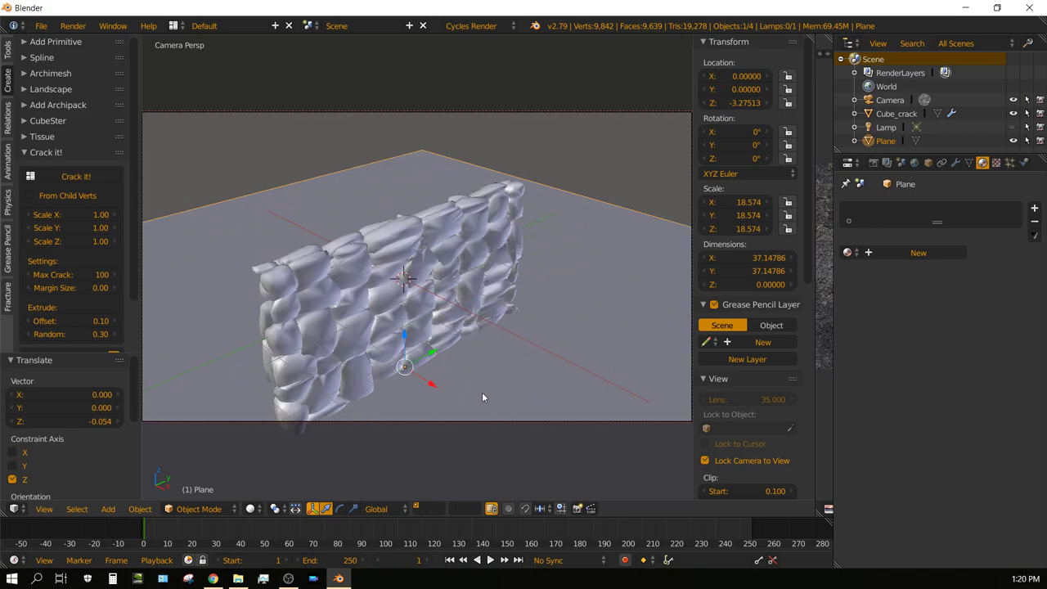
pyautogui.moveTo(482, 396); pyautogui.dragTo(477, 353, button='middle')
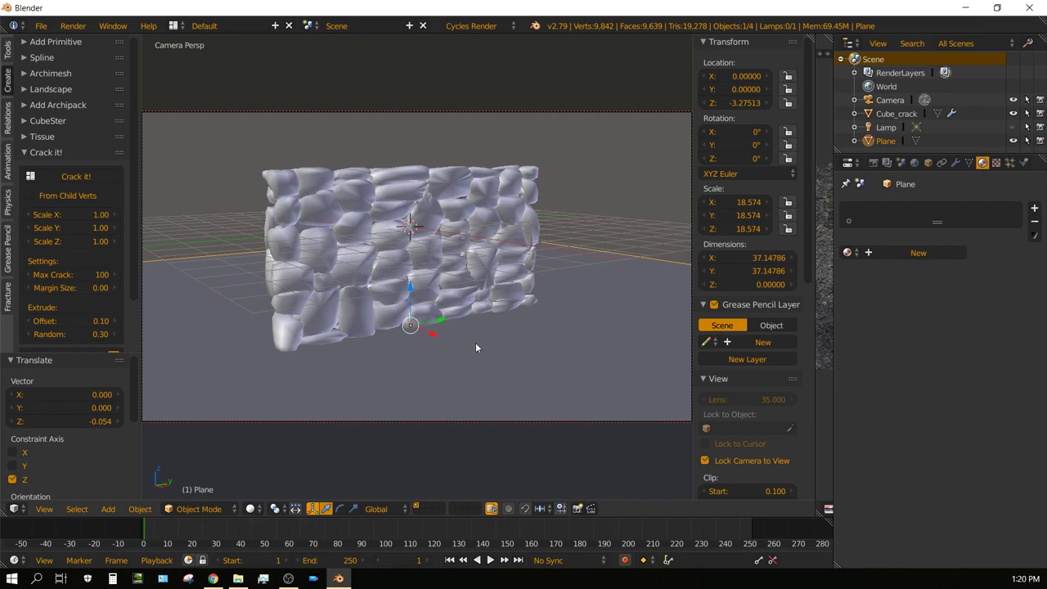
# In top view, unhide the Lamp, select it and change its type to Sun.
pyautogui.press('KP_7')
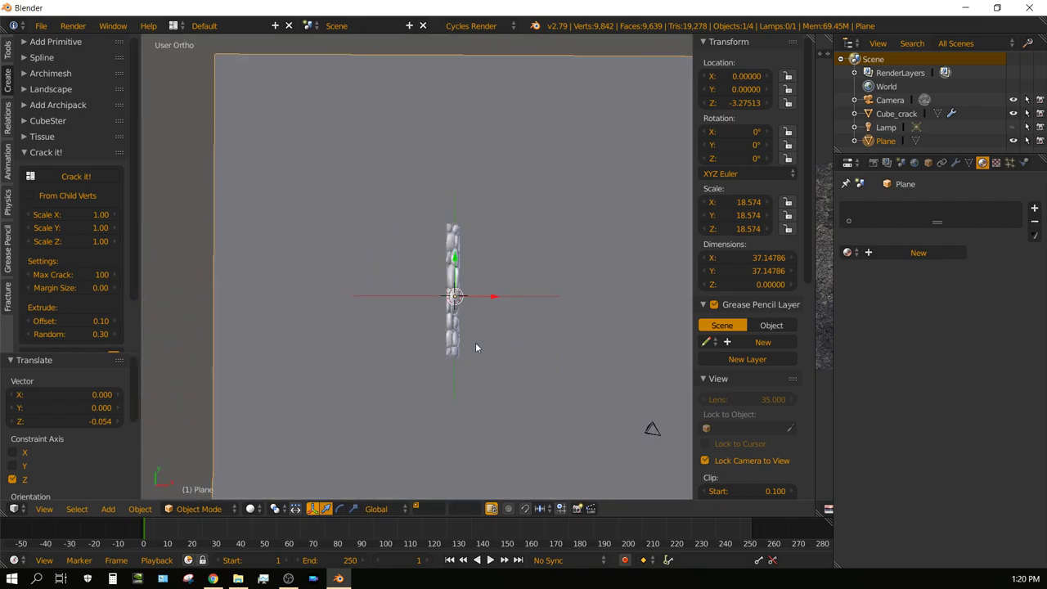
pyautogui.click(1013, 127)
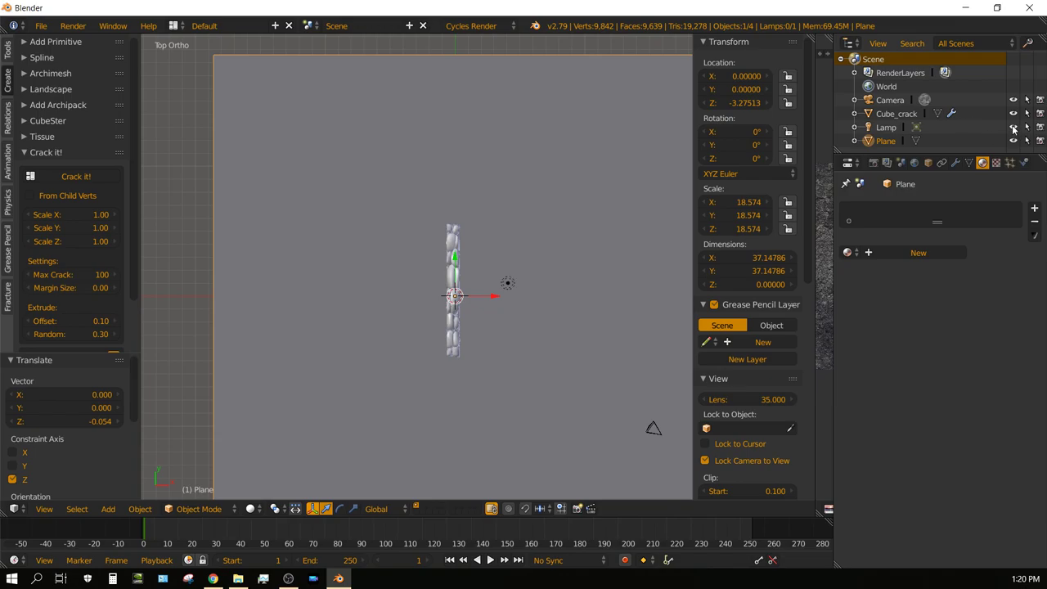
pyautogui.rightClick(508, 284)
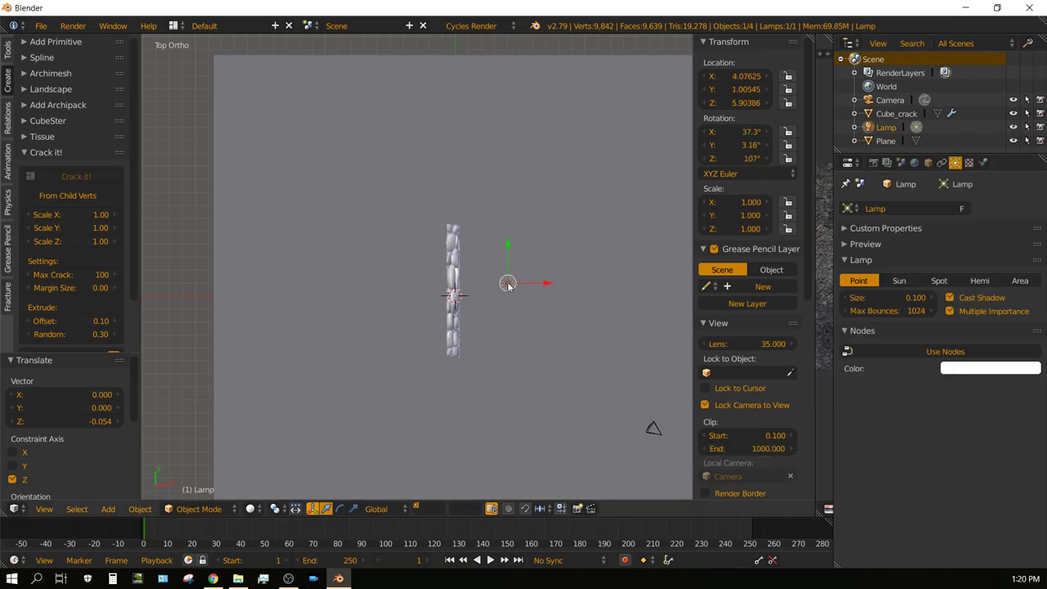
pyautogui.click(902, 281)
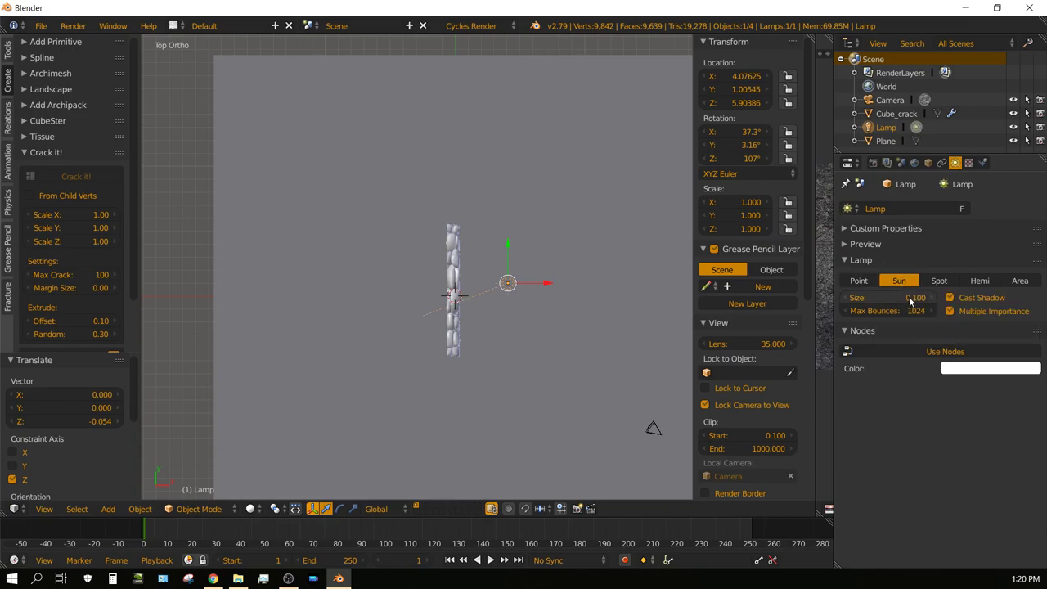
# Enable nodes for the sun, then set emission Strength to 2 and a warm cream colour.
pyautogui.click(943, 351)
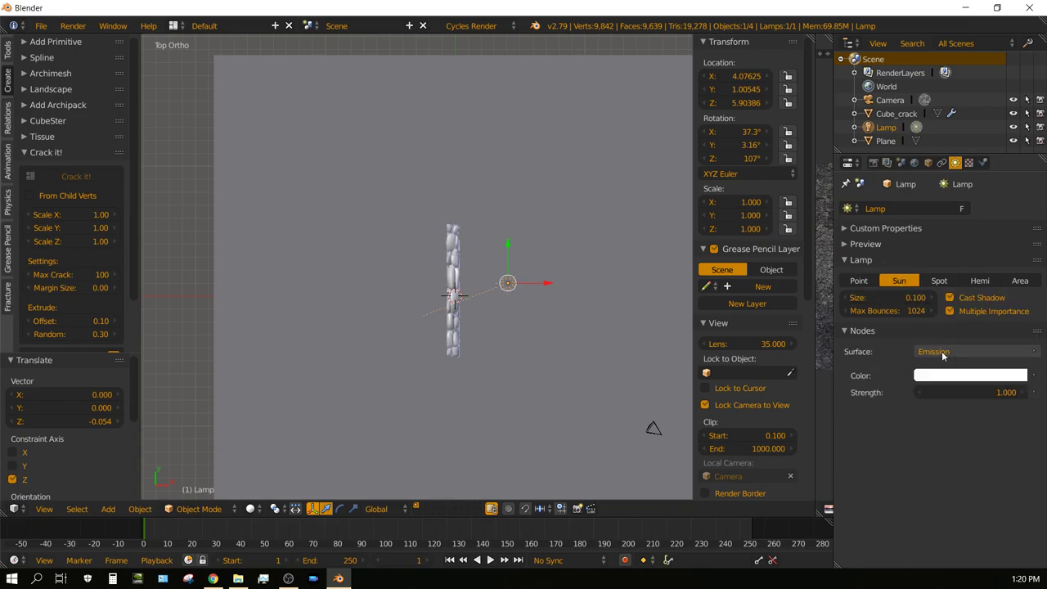
pyautogui.click(983, 394)
pyautogui.write('2')
pyautogui.press('Return')
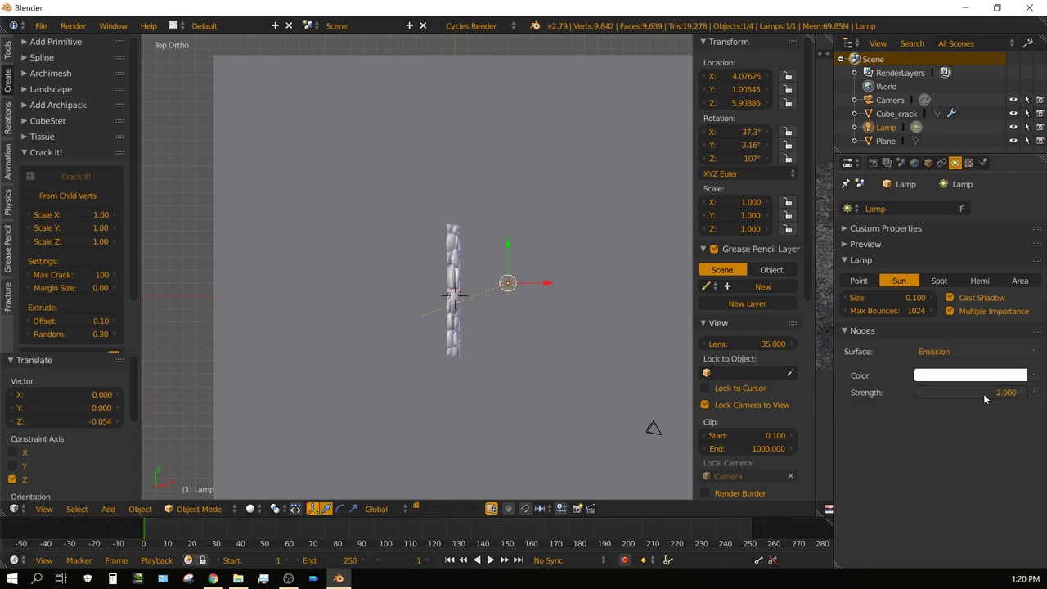
pyautogui.click(991, 377)
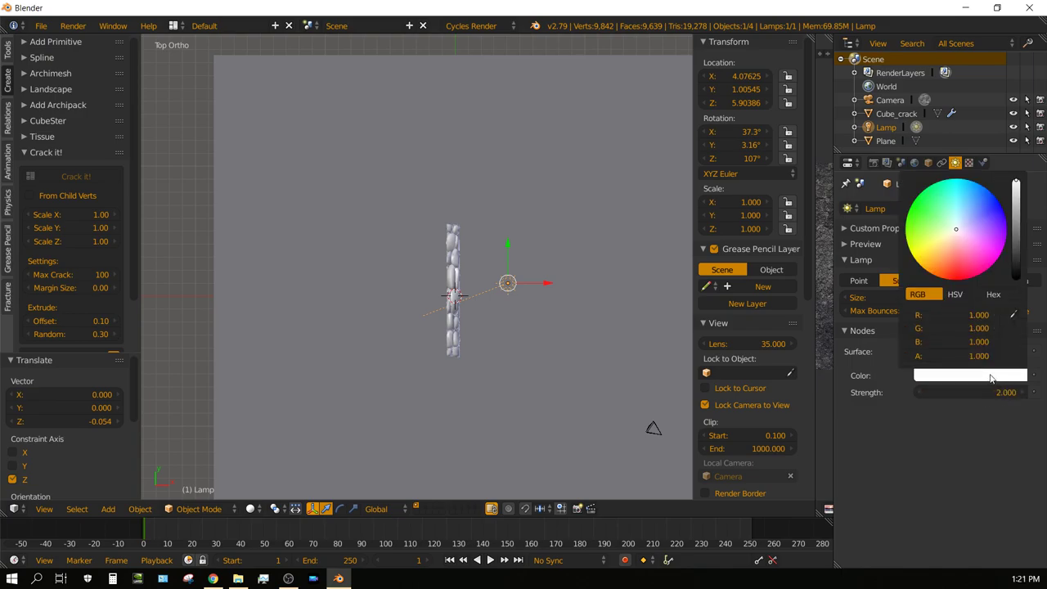
pyautogui.click(951, 237)
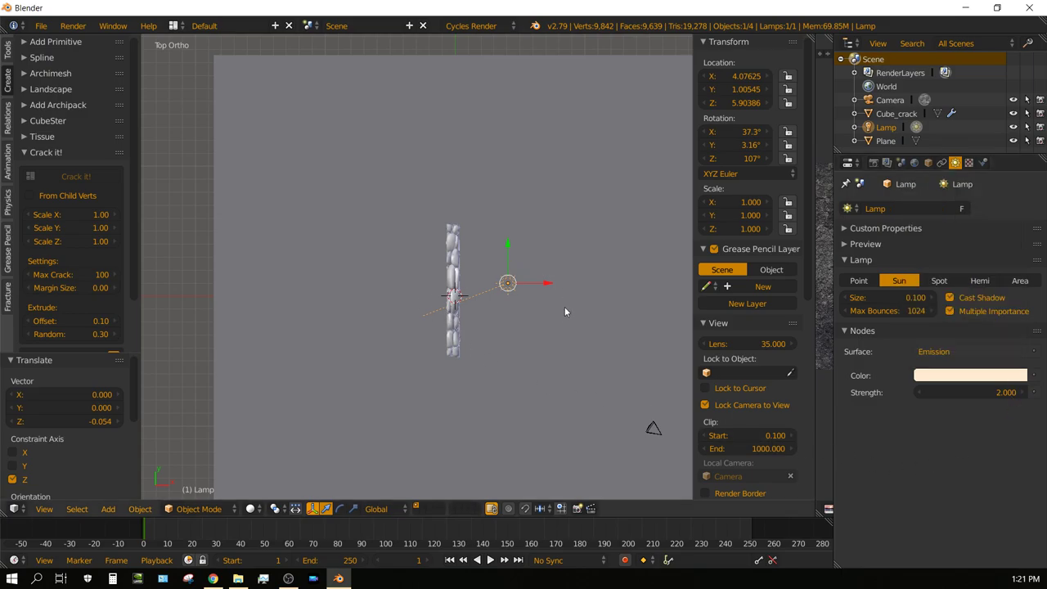
# Show the camera view with Rendered shading, orbiting to a more frontal view of the wall.
pyautogui.press('KP_0')
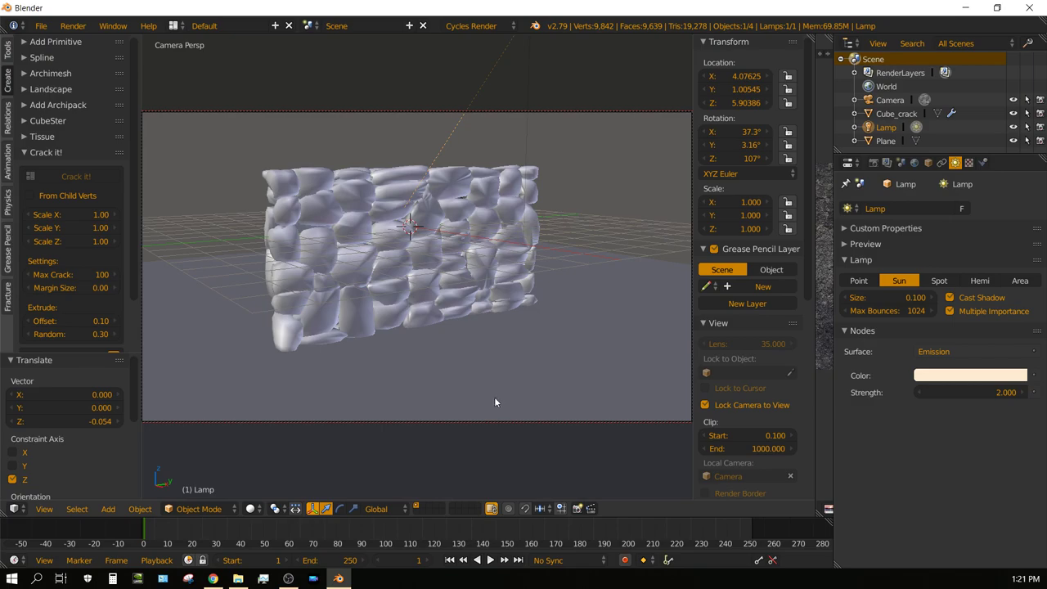
pyautogui.click(251, 509)
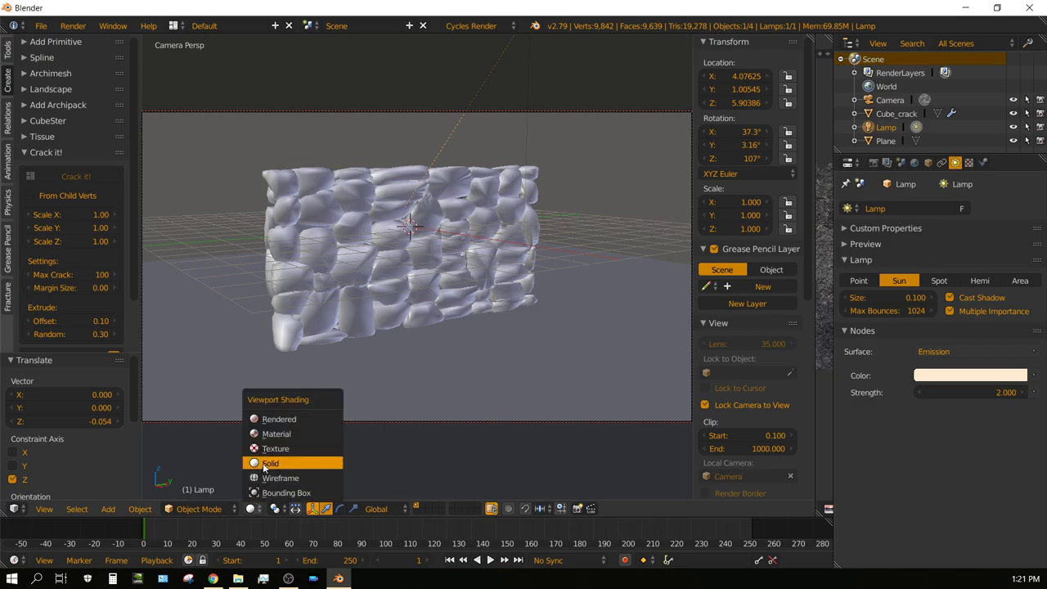
pyautogui.click(275, 419)
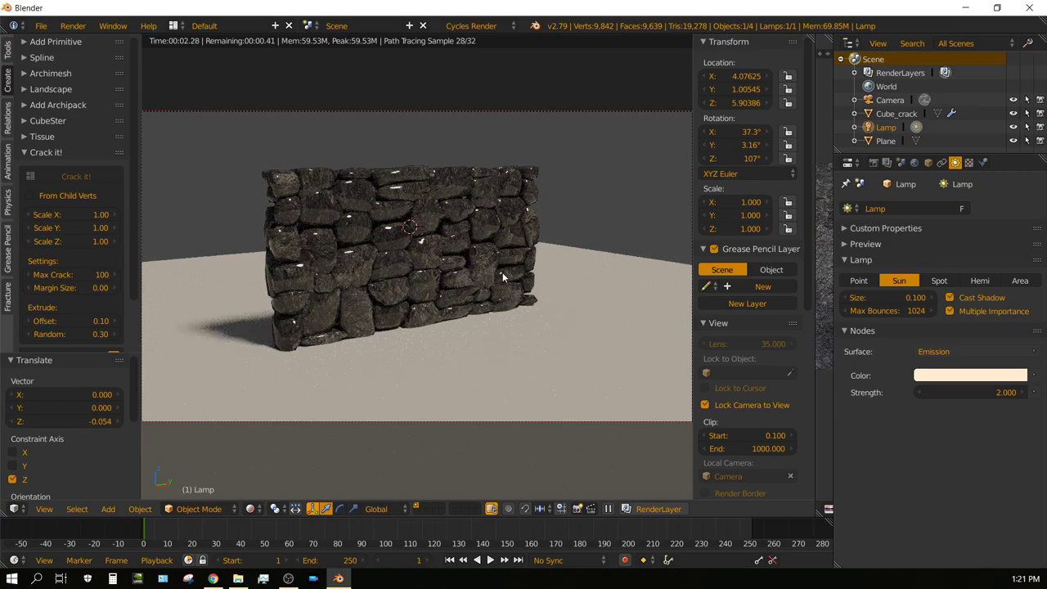
pyautogui.moveTo(366, 362); pyautogui.dragTo(511, 258, button='middle')
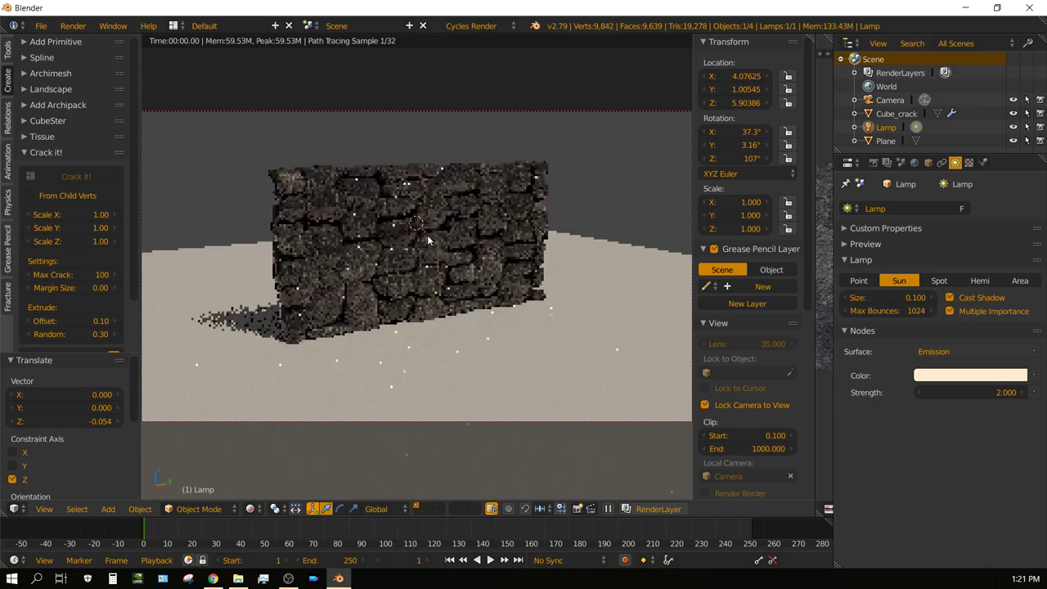
# Set the stone wall material's Roughness to 0.75, then orbit to inspect the matte render.
pyautogui.rightClick(425, 246)
pyautogui.click(982, 161)
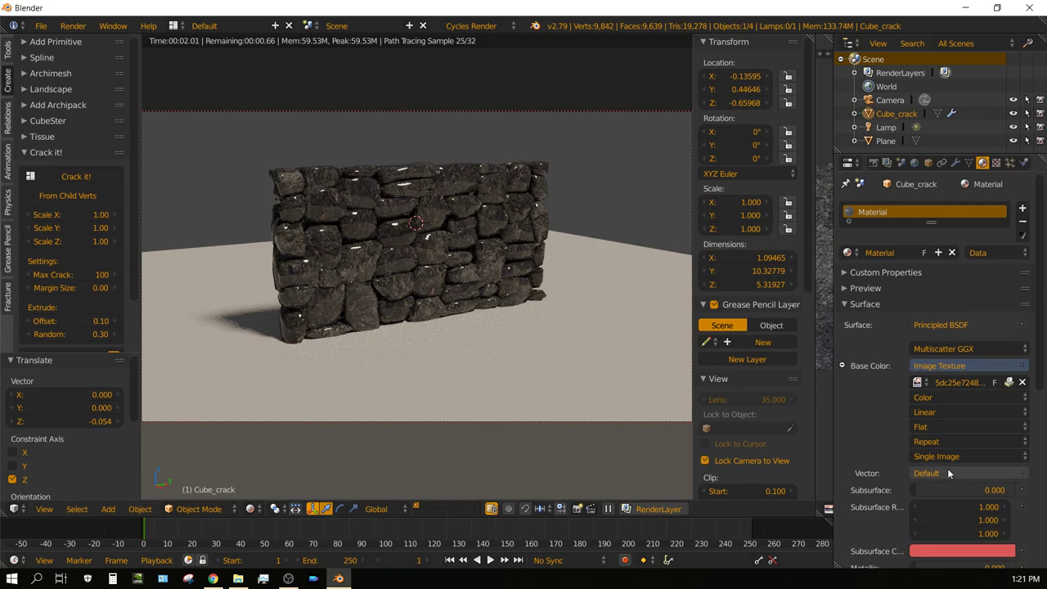
pyautogui.scroll(-5, 947, 468)
pyautogui.click(937, 446)
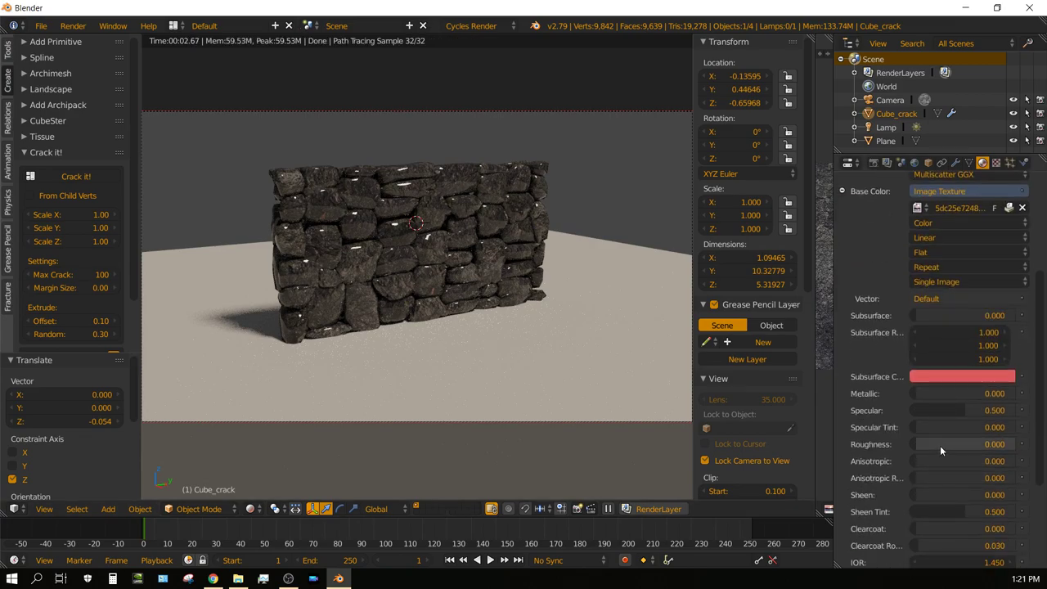
pyautogui.write('0.0')
pyautogui.write('75')
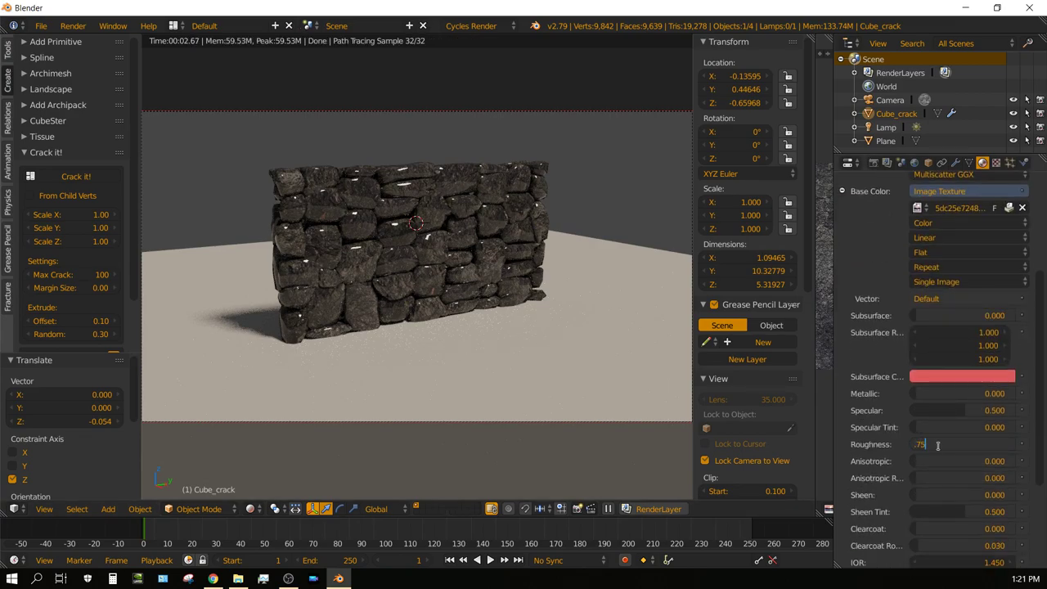
pyautogui.press('Return')
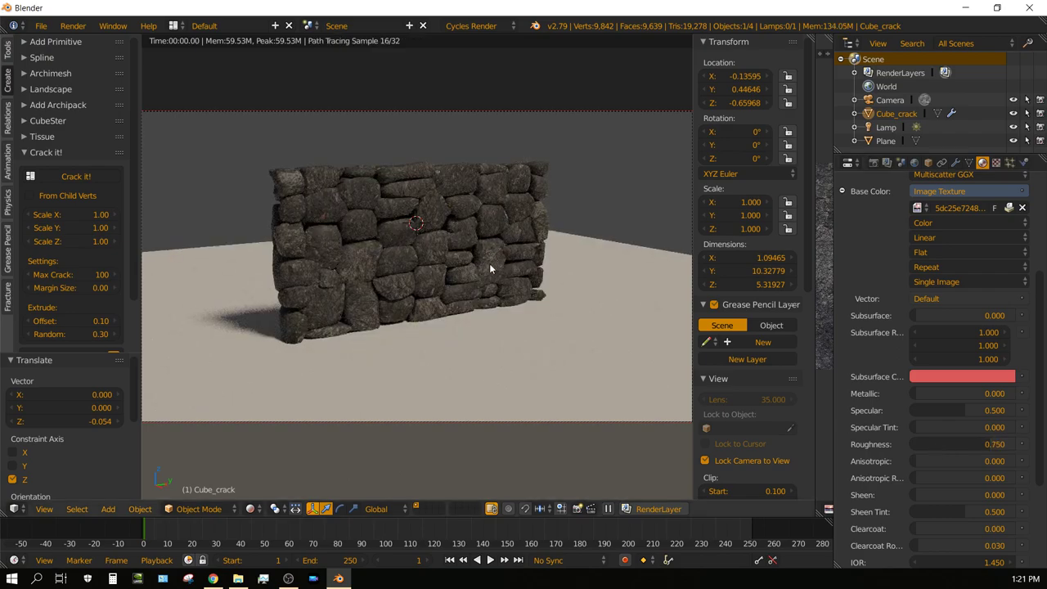
pyautogui.moveTo(479, 279); pyautogui.dragTo(413, 281, button='middle')
pyautogui.scroll(4, 463, 293)
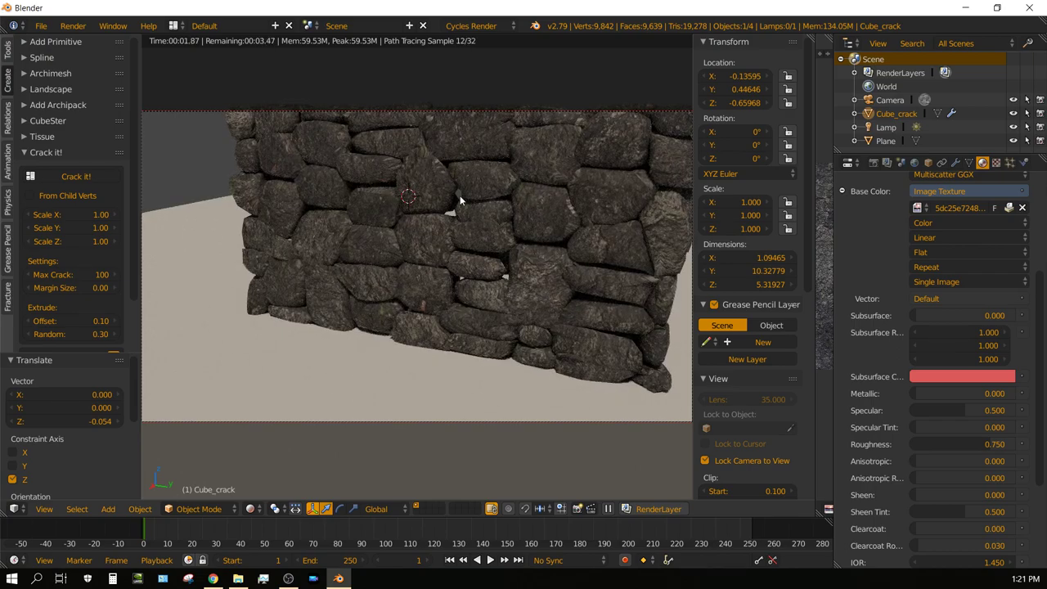
pyautogui.moveTo(459, 261); pyautogui.dragTo(514, 281, button='middle')
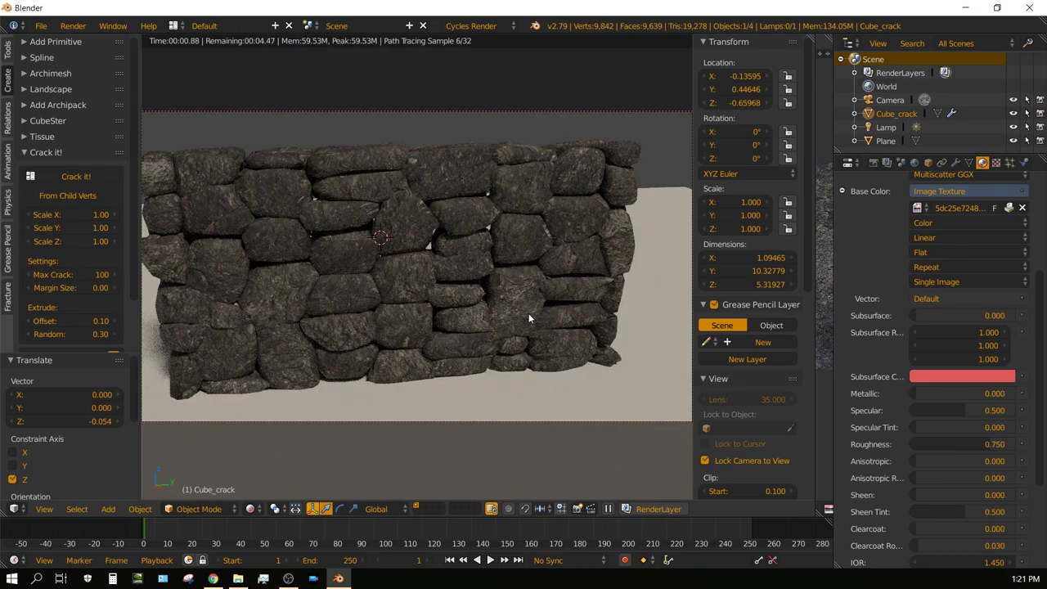